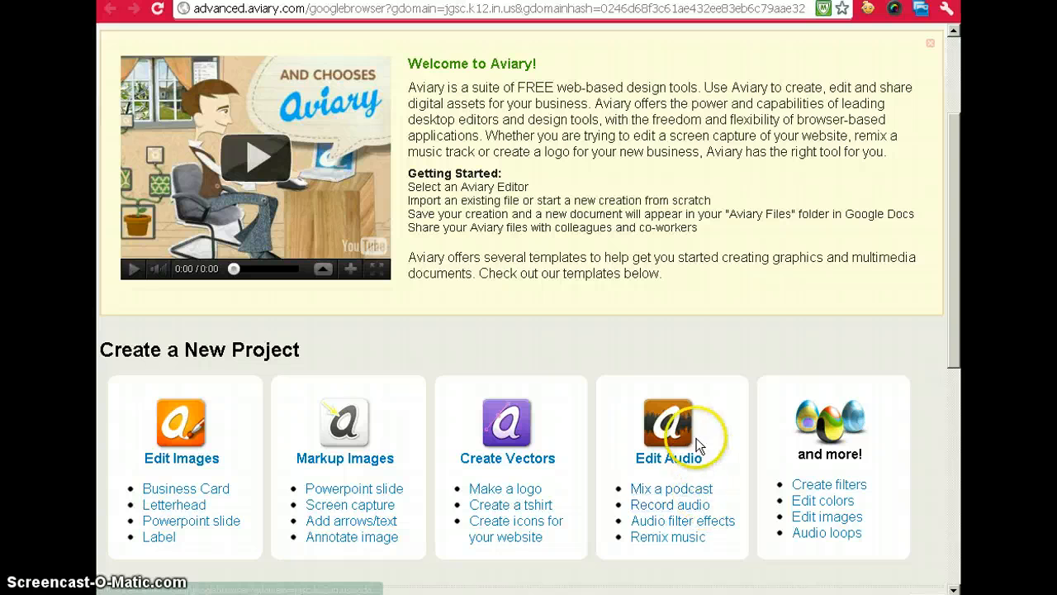
- Choose 'Mix a podcast' on the Aviary start page to open an empty two-track Myna project
{"action": "scroll", "coordinate": [689, 438], "scroll_direction": "down", "scroll_amount": 1}
{"action": "left_click", "coordinate": [671, 405]}
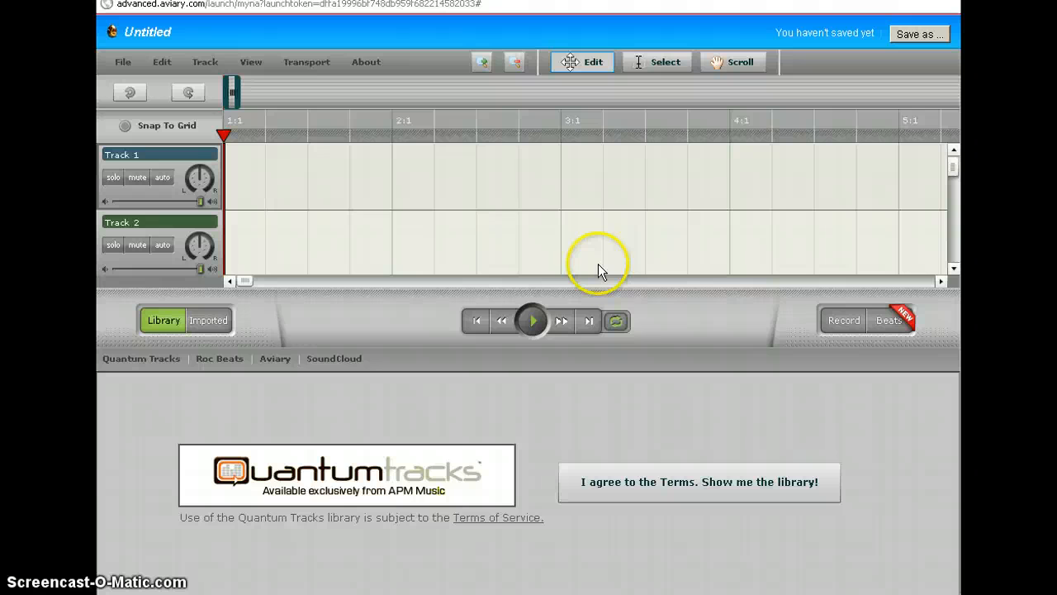
- Agree to the Quantum Tracks terms to reveal the music library of Misty Mountain intro loops
{"action": "left_click", "coordinate": [654, 489]}
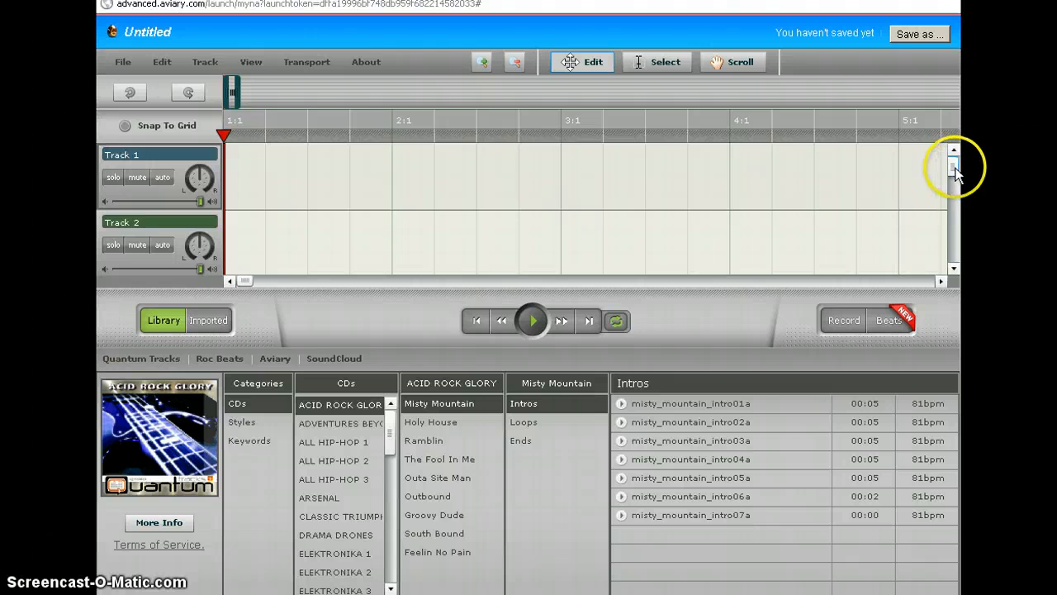
{"action": "mouse_move", "coordinate": [953, 169]}
{"action": "left_mouse_down"}
{"action": "mouse_move", "coordinate": [956, 257]}
{"action": "mouse_move", "coordinate": [953, 163]}
{"action": "left_mouse_up"}
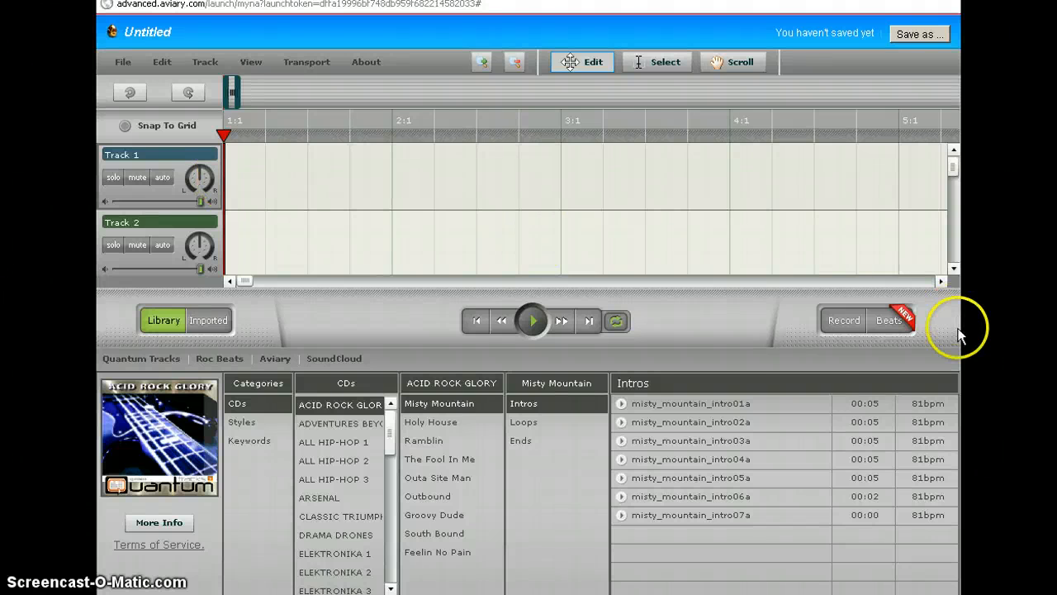
- Allow microphone access, record a roughly 13-second voice clip, and import it into the project
{"action": "left_click", "coordinate": [844, 321]}
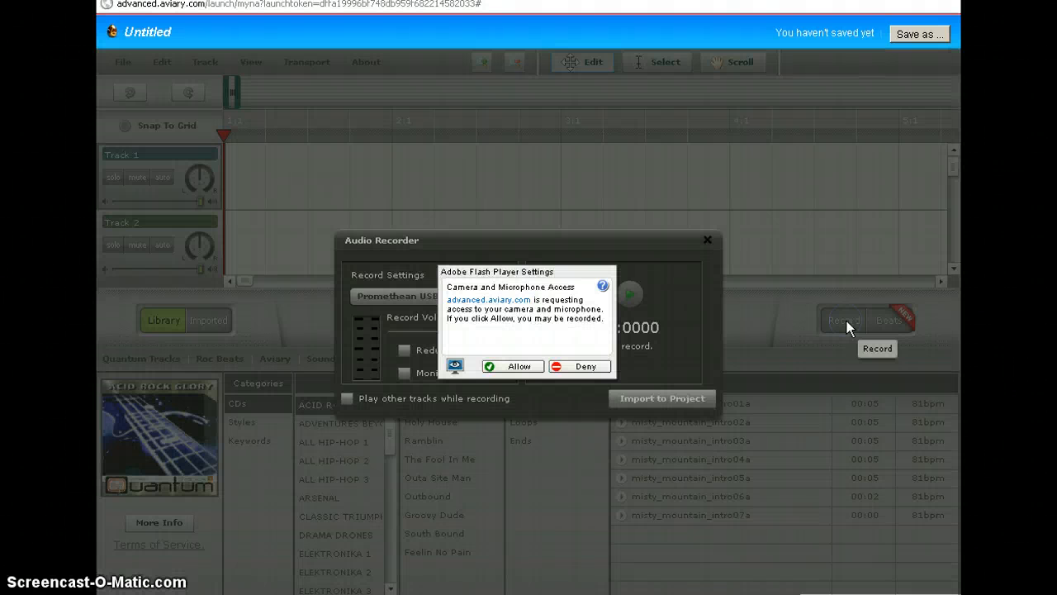
{"action": "left_click", "coordinate": [518, 368]}
{"action": "left_click", "coordinate": [518, 368]}
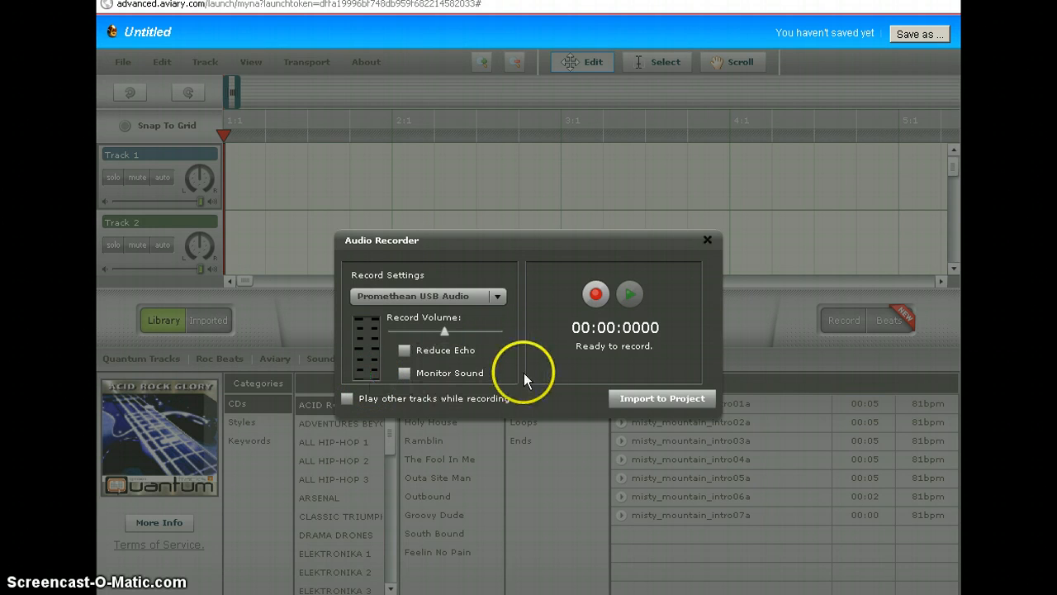
{"action": "left_click", "coordinate": [597, 295]}
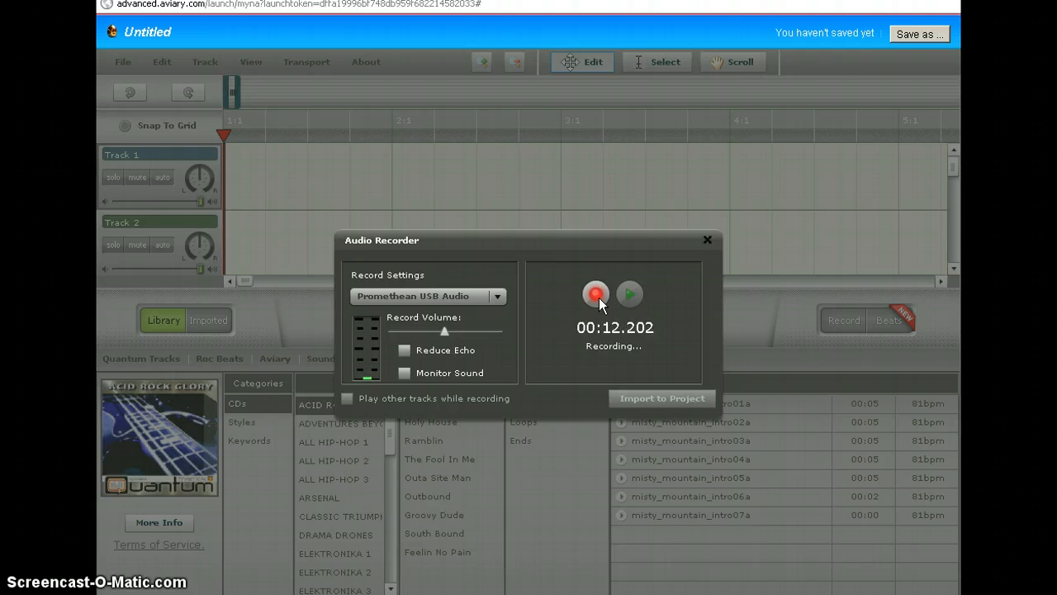
{"action": "left_click", "coordinate": [596, 295]}
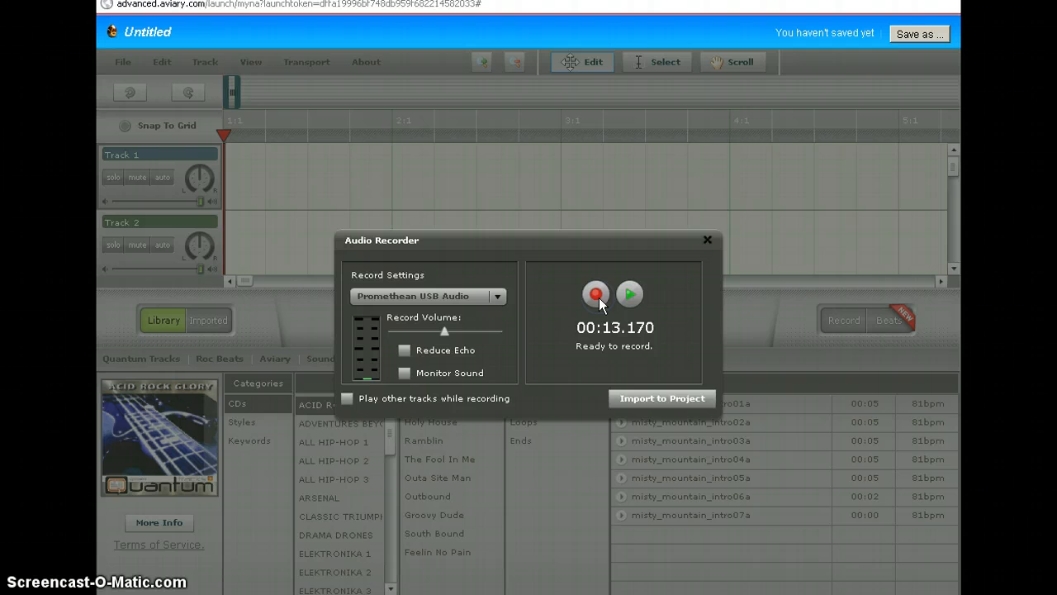
{"action": "left_click", "coordinate": [674, 396]}
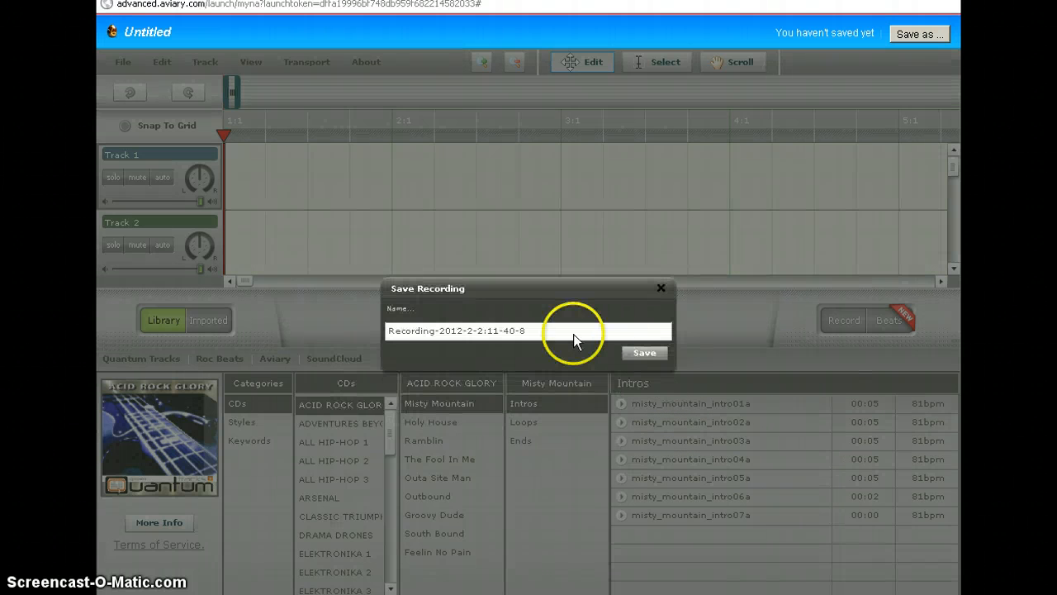
- Replace the default recording name with '1' and save it to Imported Files
{"action": "left_click_drag", "start_coordinate": [574, 333], "coordinate": [353, 337]}
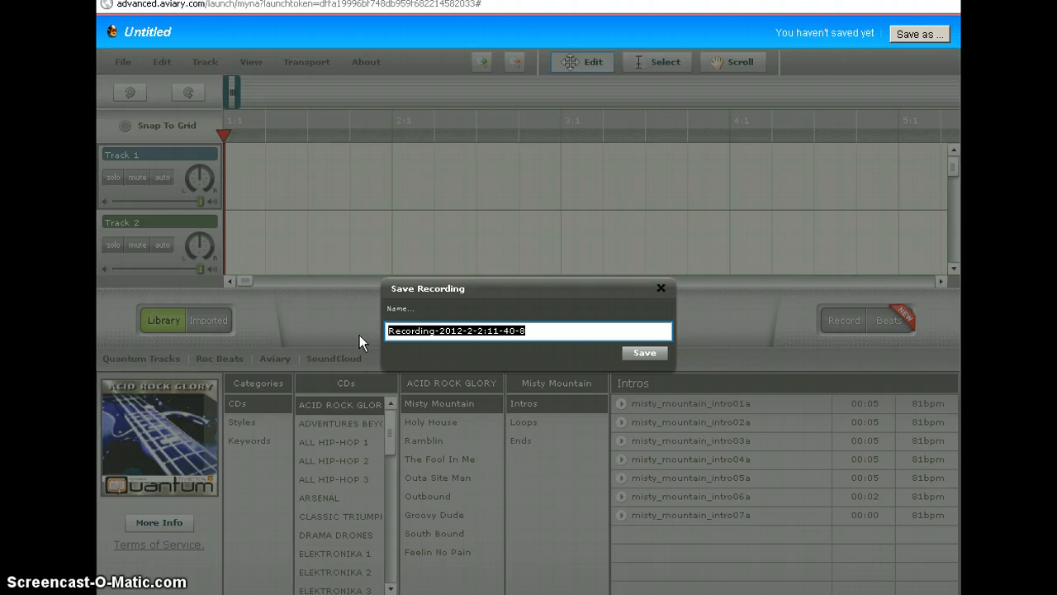
{"action": "type", "text": "1"}
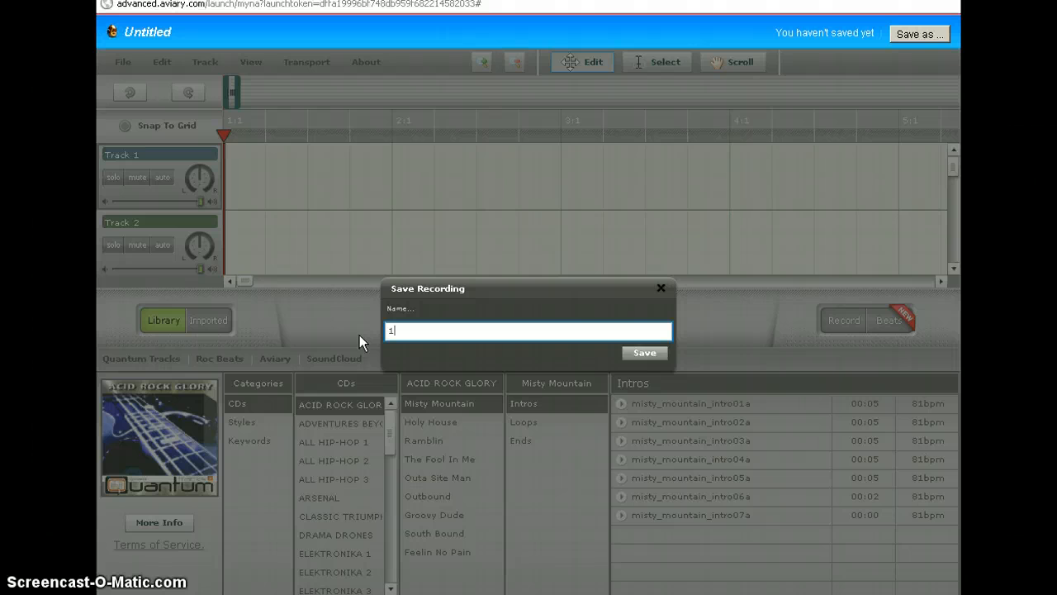
{"action": "left_click", "coordinate": [644, 354]}
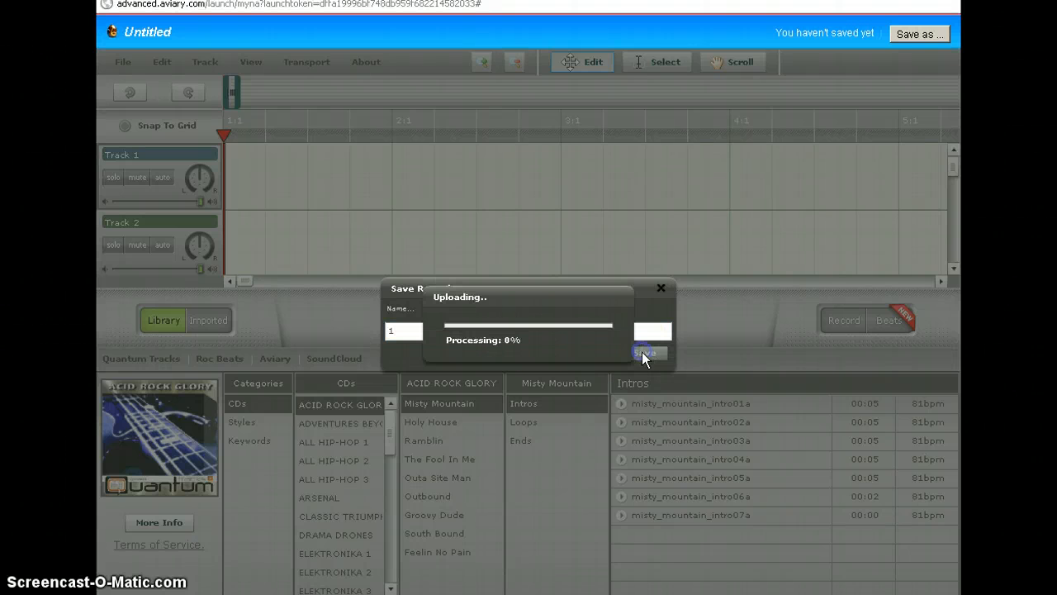
{"action": "left_click", "coordinate": [620, 350]}
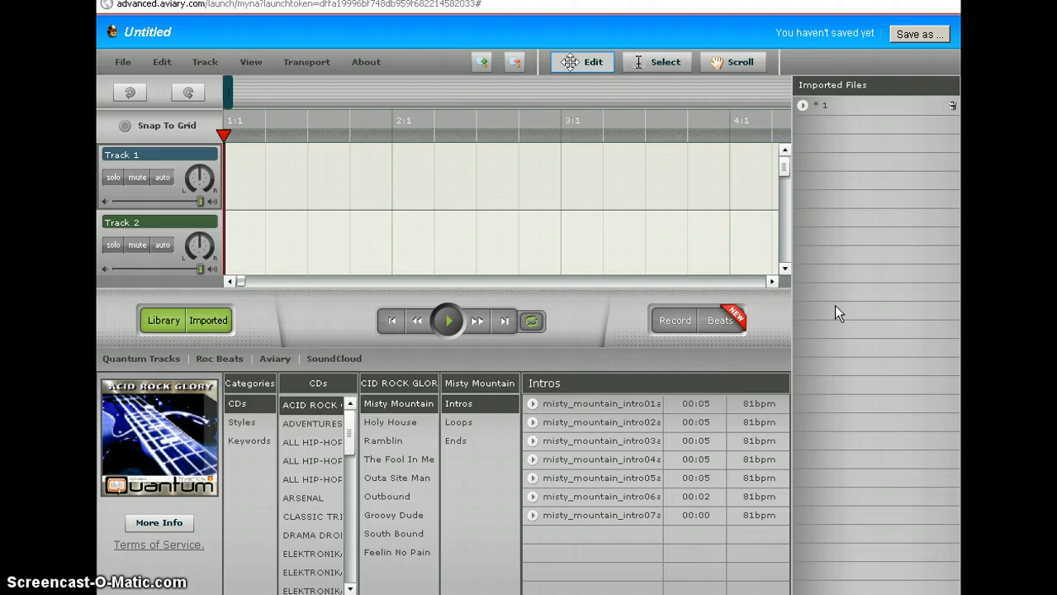
- Record a second voice clip of about four seconds, import it, and save it as '2'
{"action": "left_click", "coordinate": [673, 321]}
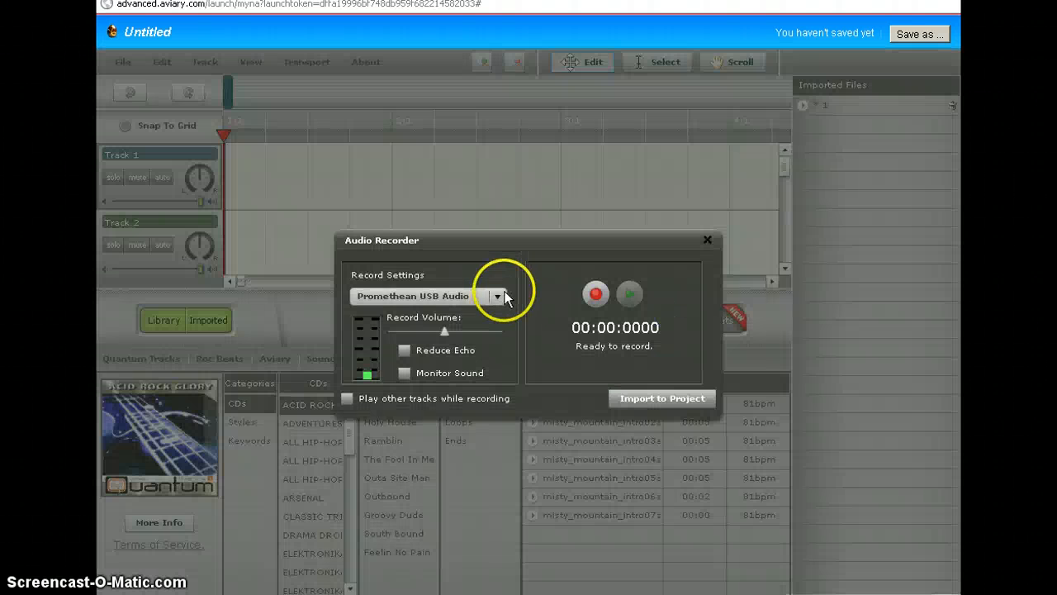
{"action": "left_click", "coordinate": [596, 293]}
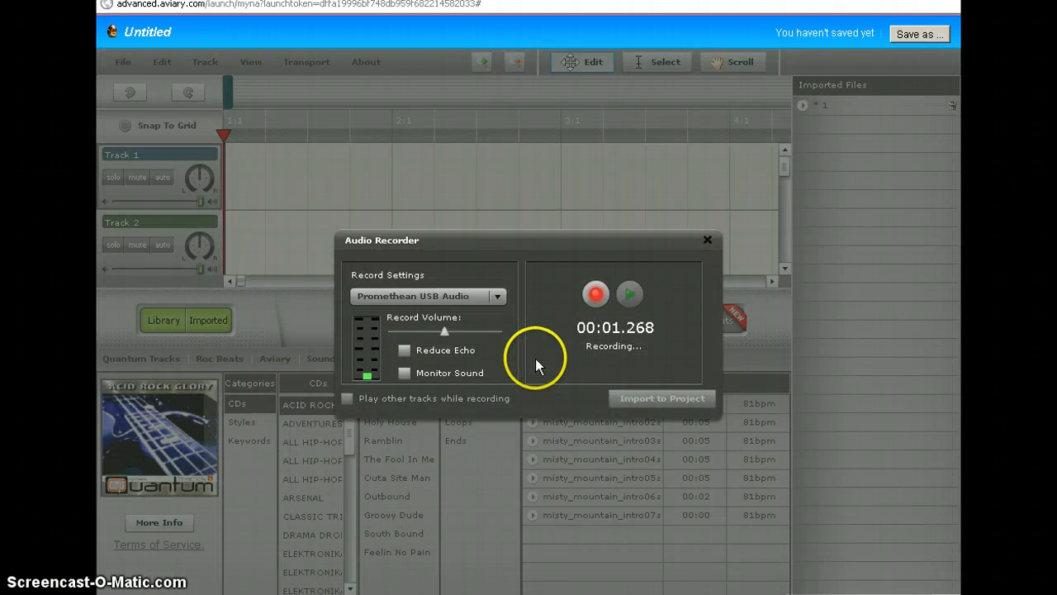
{"action": "left_click", "coordinate": [663, 400]}
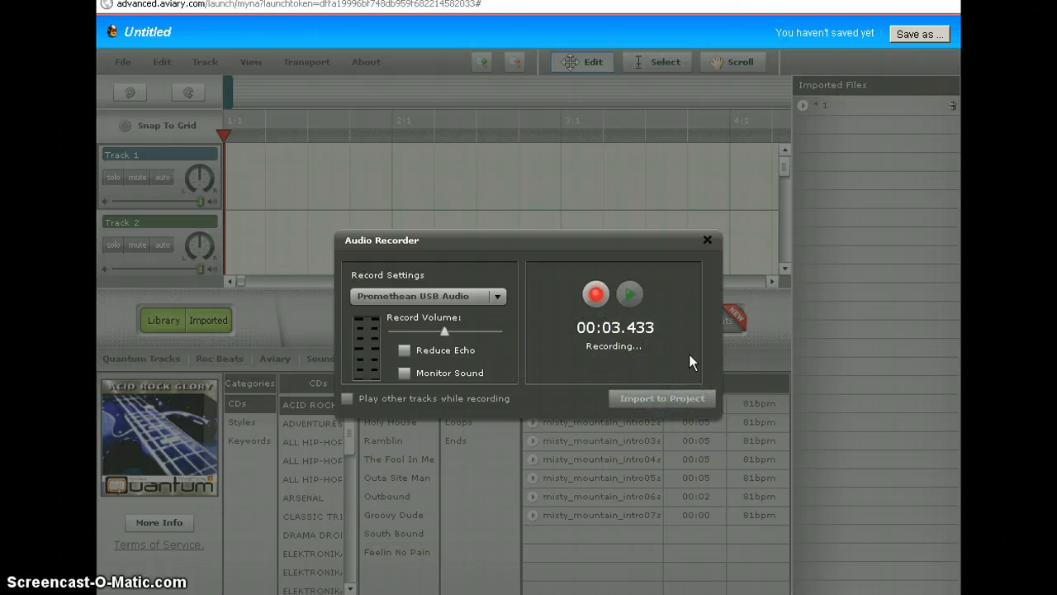
{"action": "left_click", "coordinate": [595, 294]}
{"action": "left_click", "coordinate": [668, 398]}
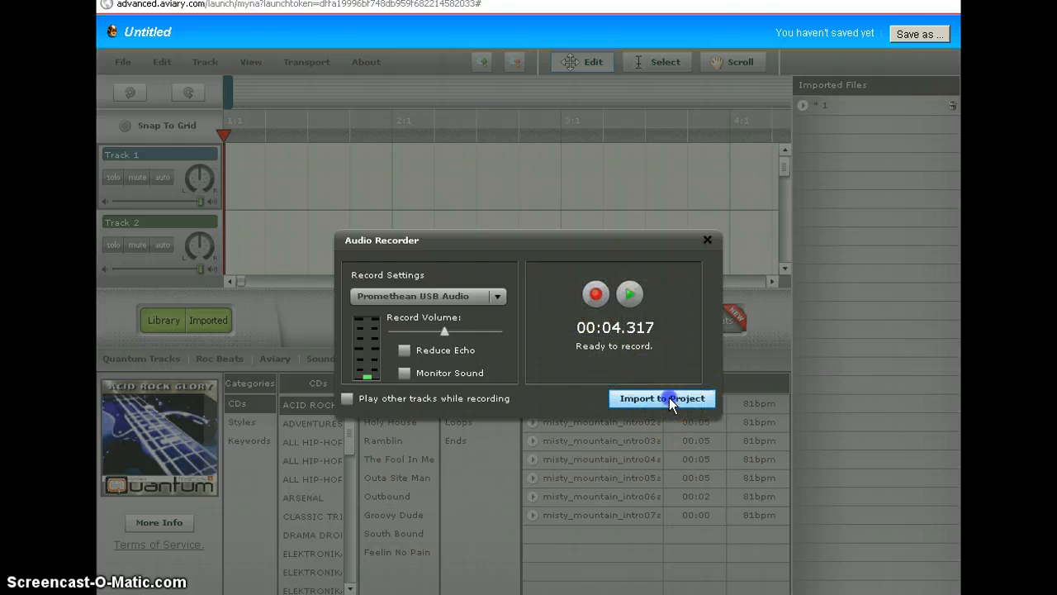
{"action": "left_click_drag", "start_coordinate": [565, 330], "coordinate": [387, 330]}
{"action": "key", "text": "BackSpace"}
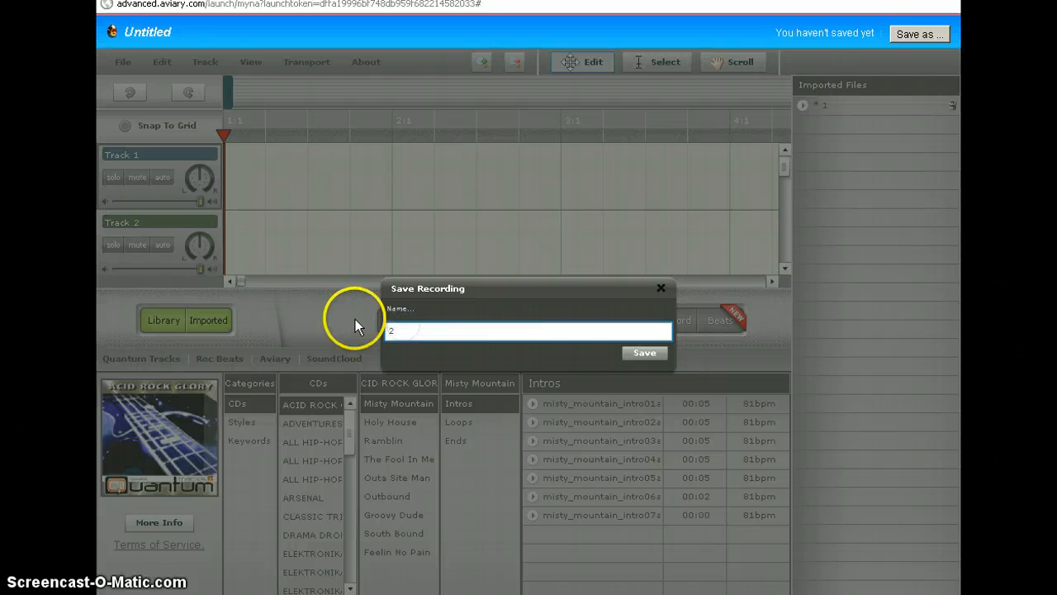
{"action": "type", "text": "2"}
{"action": "left_click", "coordinate": [643, 353]}
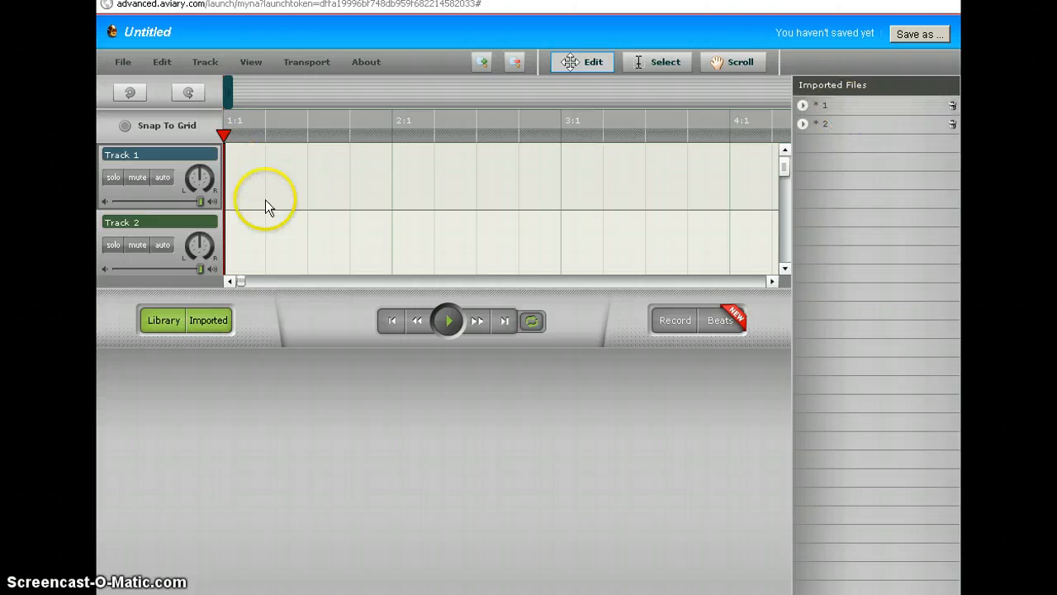
- Drag 1.mp3 to the start of Track 1, then zoom the timeline out until the whole clip shows
{"action": "left_click_drag", "start_coordinate": [835, 106], "coordinate": [241, 176]}
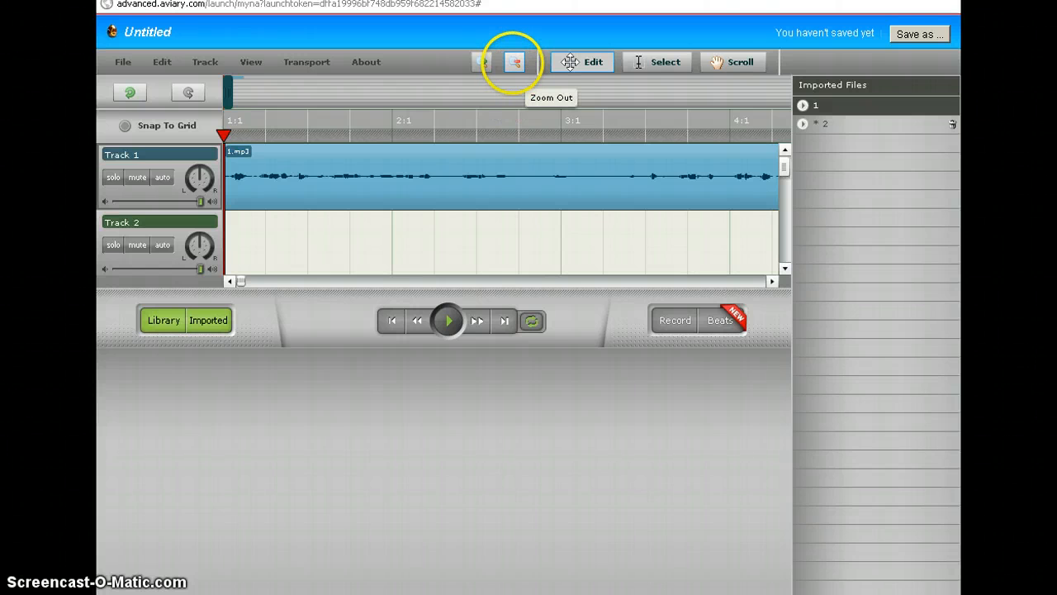
{"action": "left_click", "coordinate": [513, 63]}
{"action": "left_click", "coordinate": [513, 63]}
{"action": "left_click", "coordinate": [513, 63]}
{"action": "left_click", "coordinate": [513, 64]}
{"action": "left_click", "coordinate": [513, 63]}
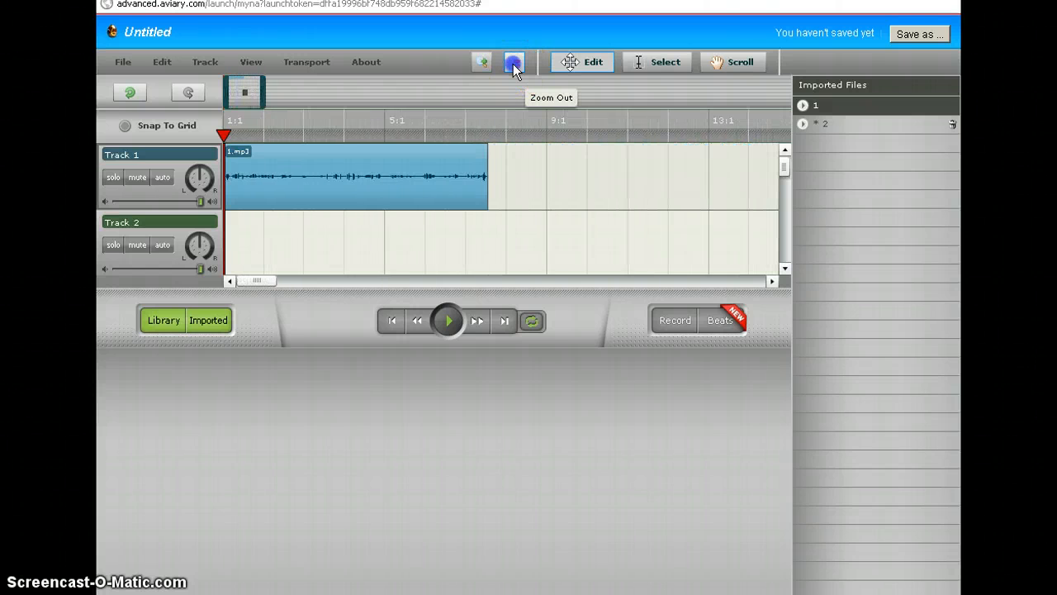
{"action": "left_click", "coordinate": [513, 64]}
{"action": "left_click", "coordinate": [513, 63]}
{"action": "left_click", "coordinate": [513, 64]}
{"action": "left_click", "coordinate": [513, 63]}
{"action": "left_click", "coordinate": [513, 64]}
{"action": "left_click", "coordinate": [513, 64]}
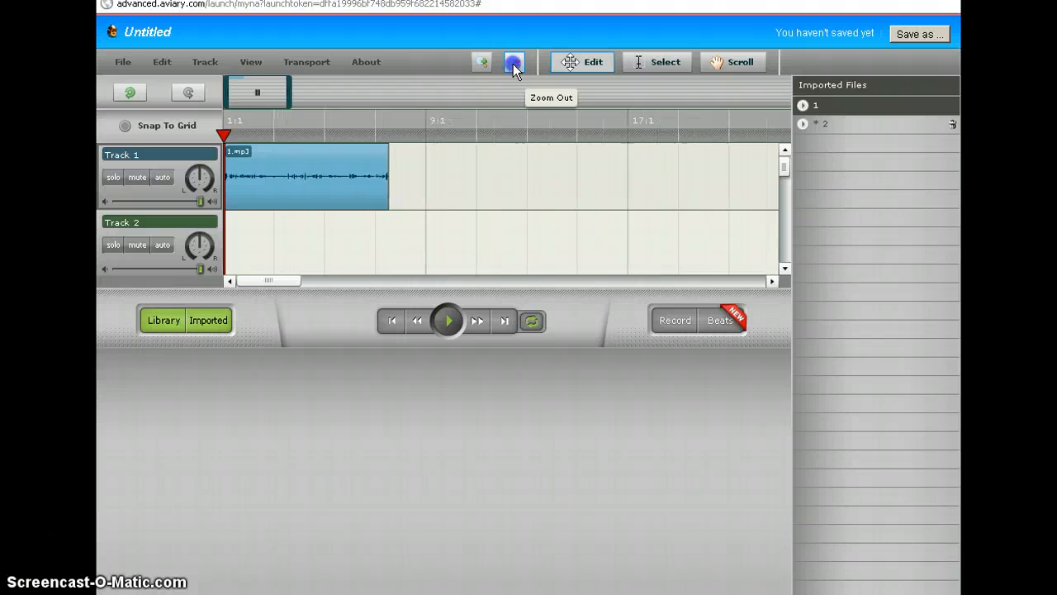
{"action": "left_click", "coordinate": [513, 64]}
{"action": "left_click", "coordinate": [513, 64]}
{"action": "left_click", "coordinate": [513, 63]}
{"action": "left_click", "coordinate": [513, 63]}
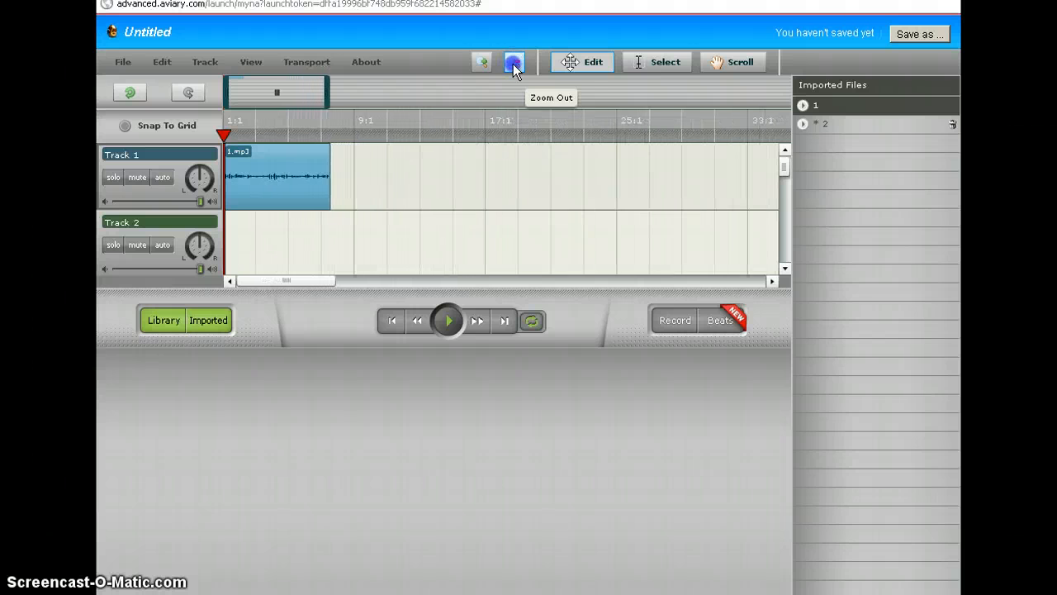
{"action": "left_click", "coordinate": [513, 64]}
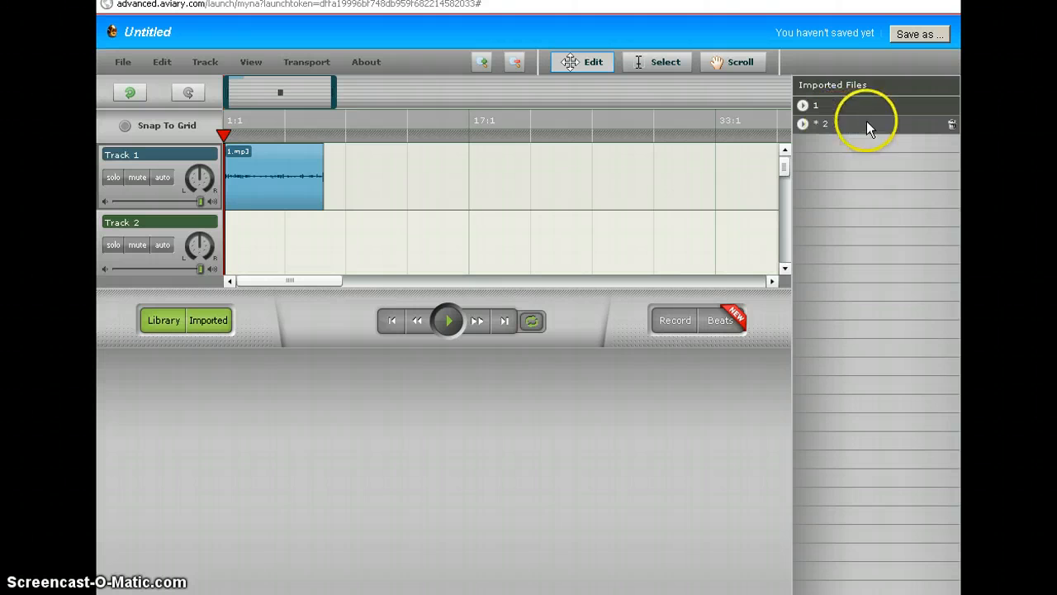
- Place 2.mp3 on Track 1 right after 1.mp3, then redisplay the Quantum Tracks library
{"action": "left_click_drag", "start_coordinate": [852, 124], "coordinate": [340, 185]}
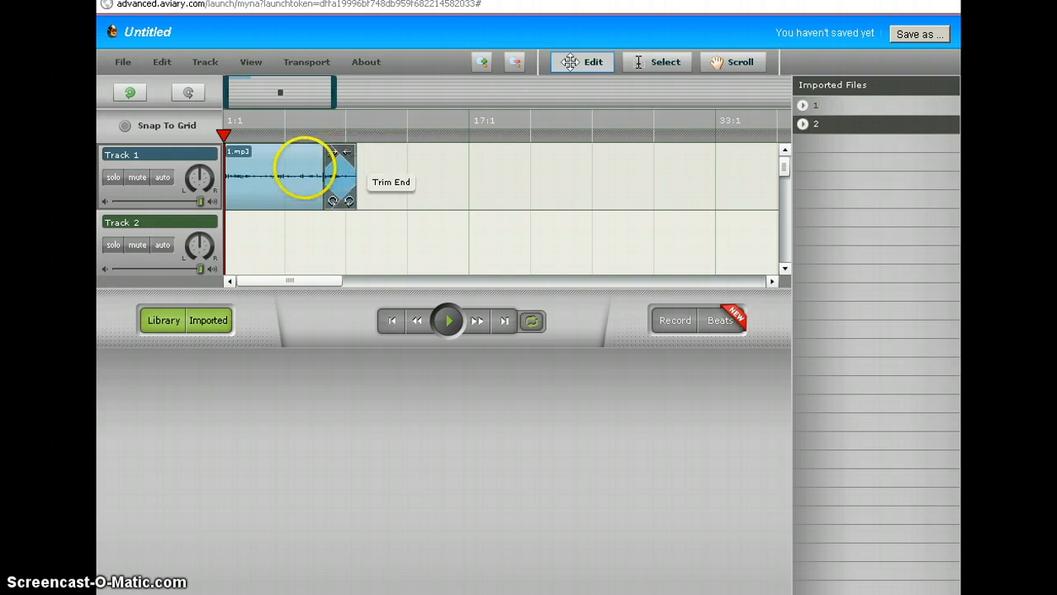
{"action": "mouse_move", "coordinate": [269, 169]}
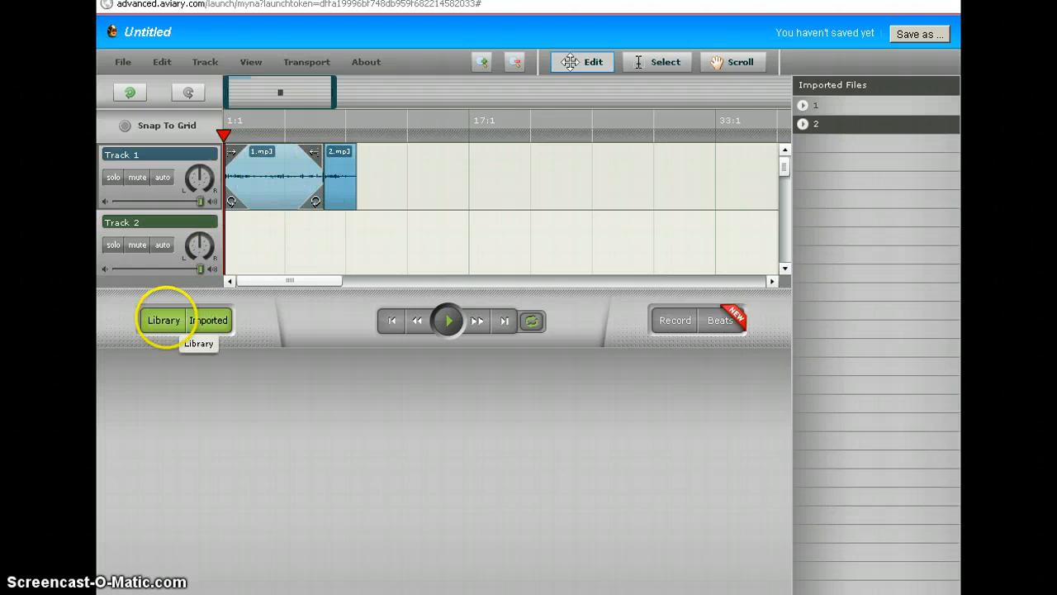
{"action": "left_click", "coordinate": [169, 320]}
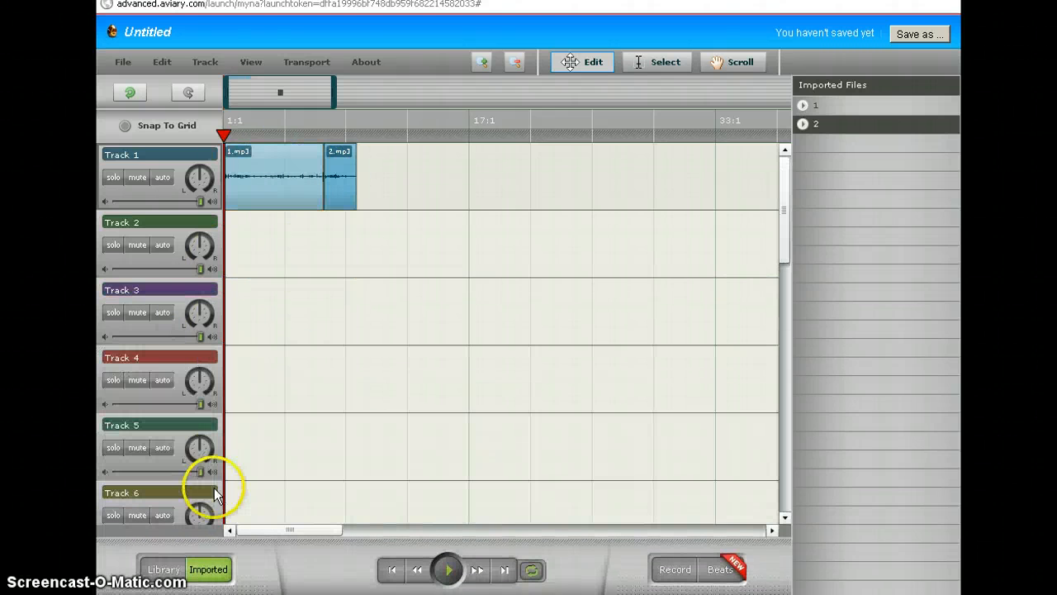
{"action": "left_click", "coordinate": [169, 569]}
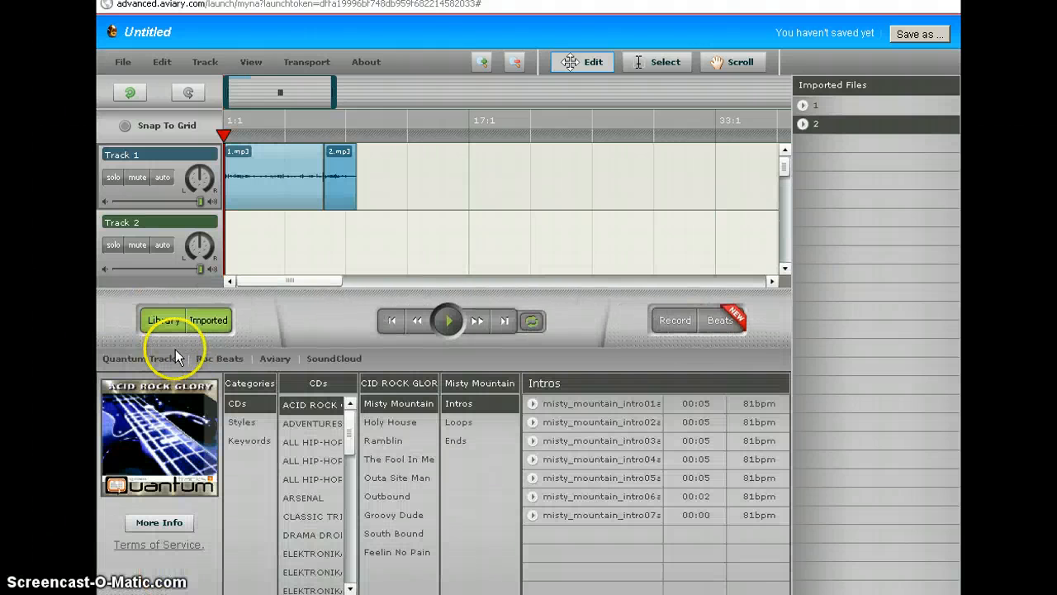
- Hide the Imported Files panel to give the library browser more room
{"action": "left_click", "coordinate": [204, 320]}
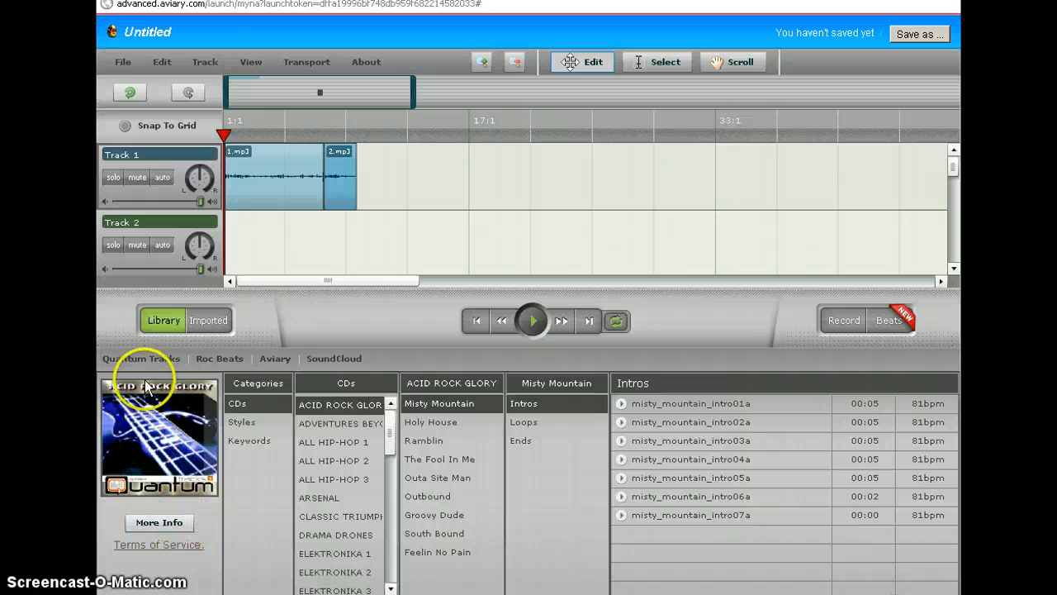
{"action": "left_click", "coordinate": [208, 324]}
{"action": "left_click", "coordinate": [168, 322]}
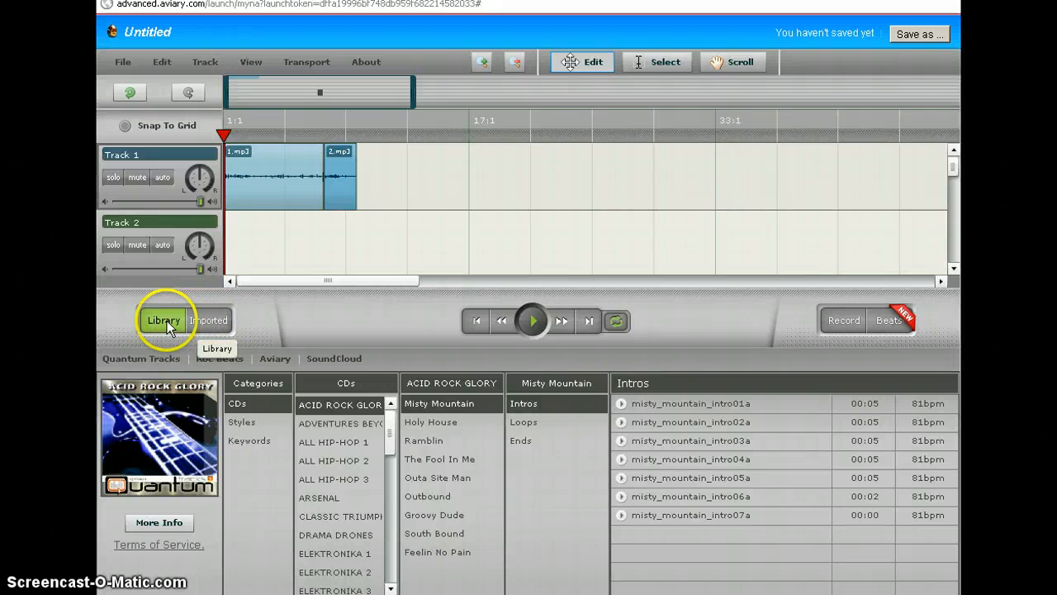
{"action": "left_click_drag", "start_coordinate": [389, 425], "coordinate": [393, 535]}
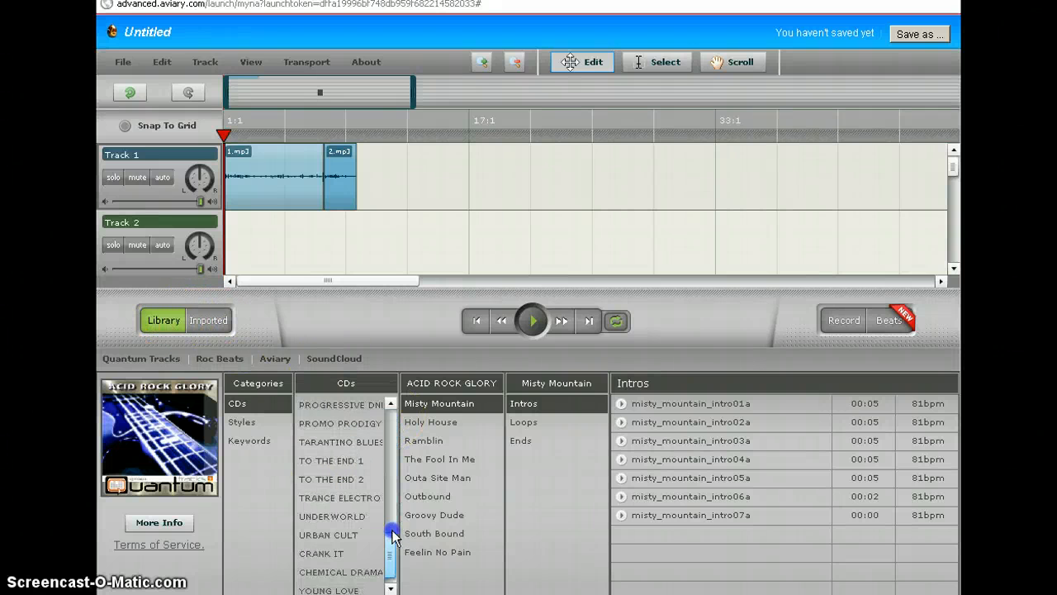
- Browse the CD list to KIDZ KORNER and show the All Aboard track's intro clips
{"action": "left_click", "coordinate": [334, 479]}
{"action": "left_click", "coordinate": [404, 461]}
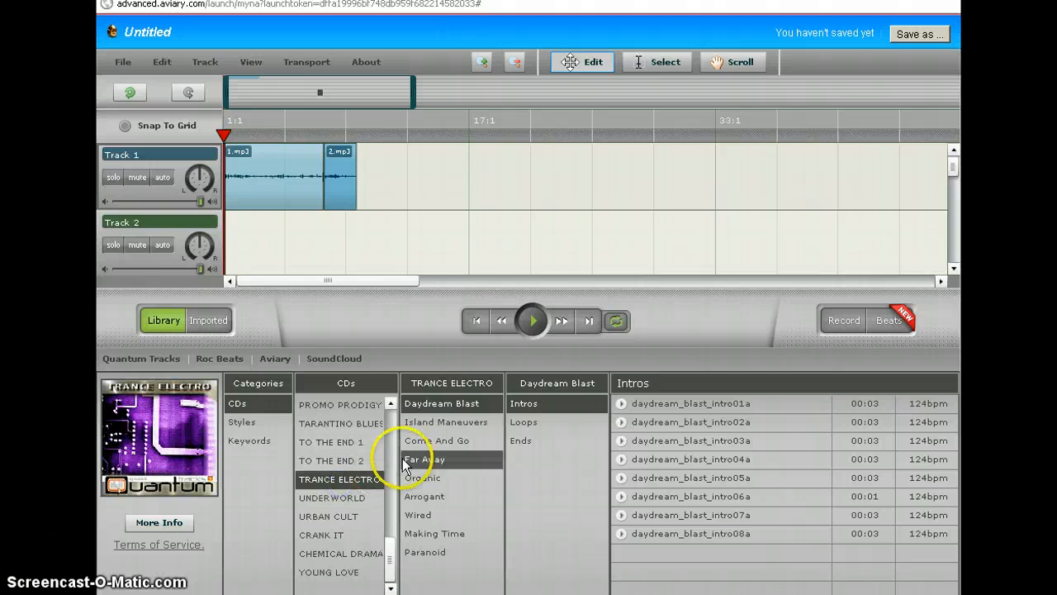
{"action": "left_click", "coordinate": [334, 456]}
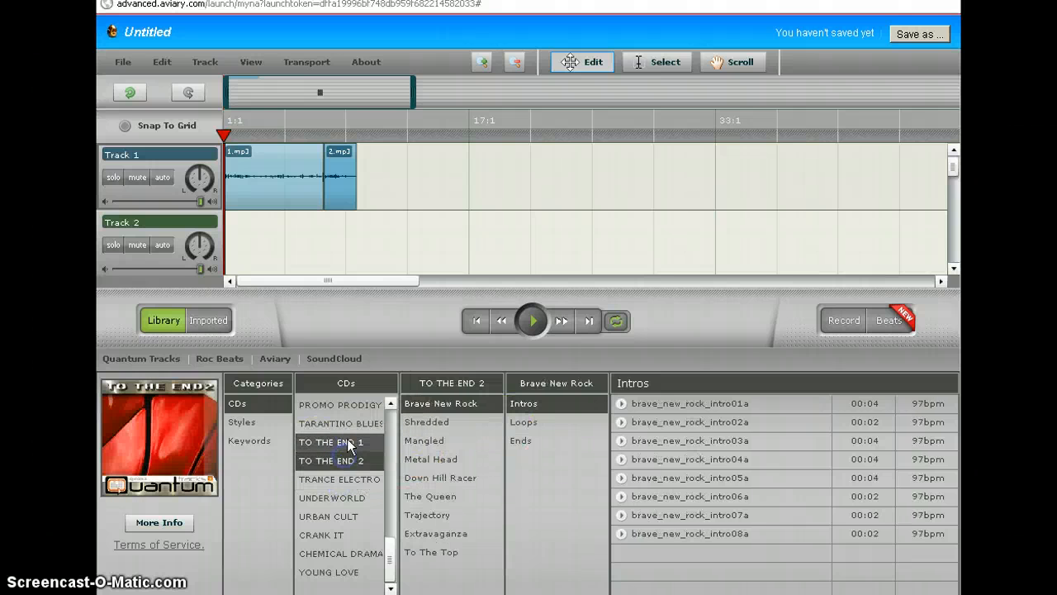
{"action": "left_click", "coordinate": [343, 422]}
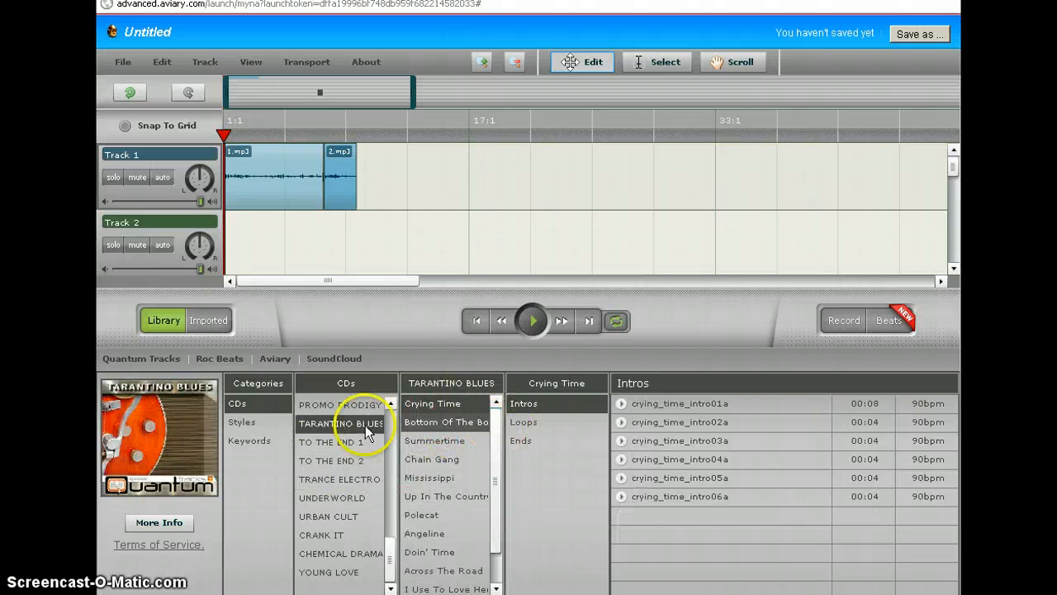
{"action": "scroll", "coordinate": [363, 441], "scroll_direction": "up", "scroll_amount": 3}
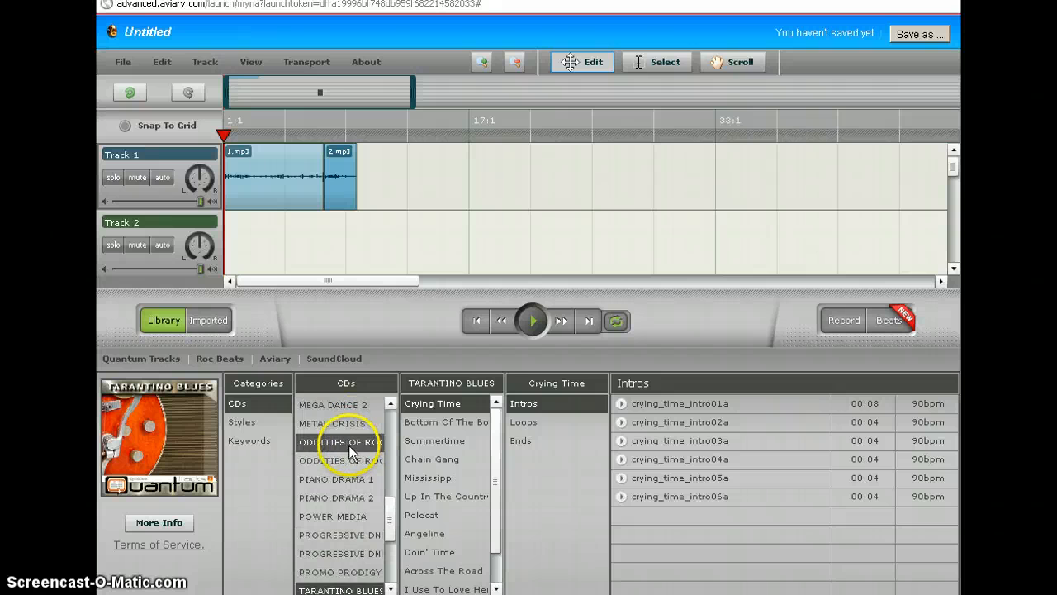
{"action": "scroll", "coordinate": [351, 451], "scroll_direction": "up", "scroll_amount": 3}
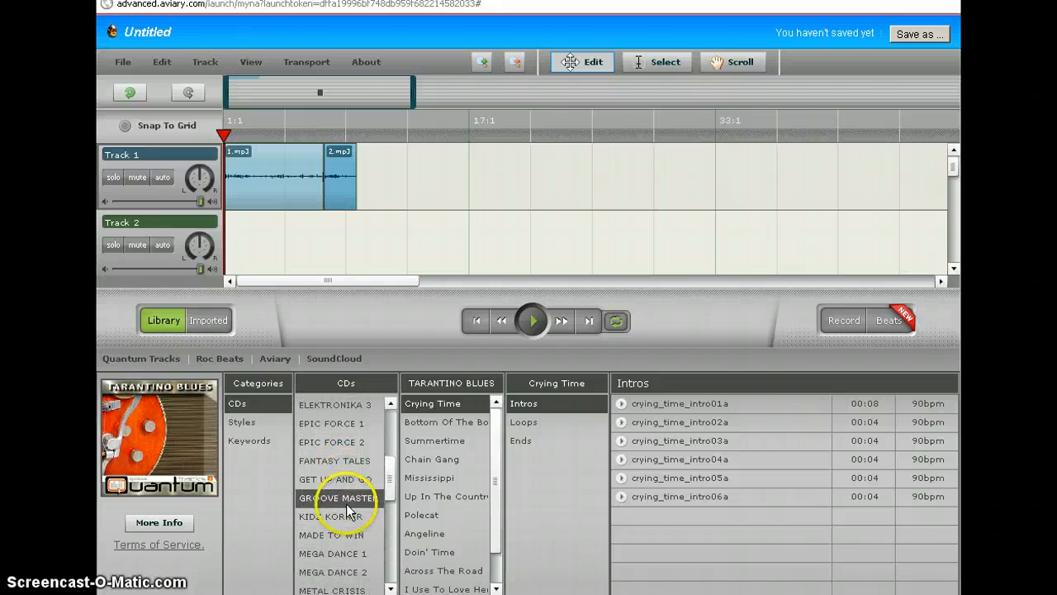
{"action": "left_click", "coordinate": [343, 517]}
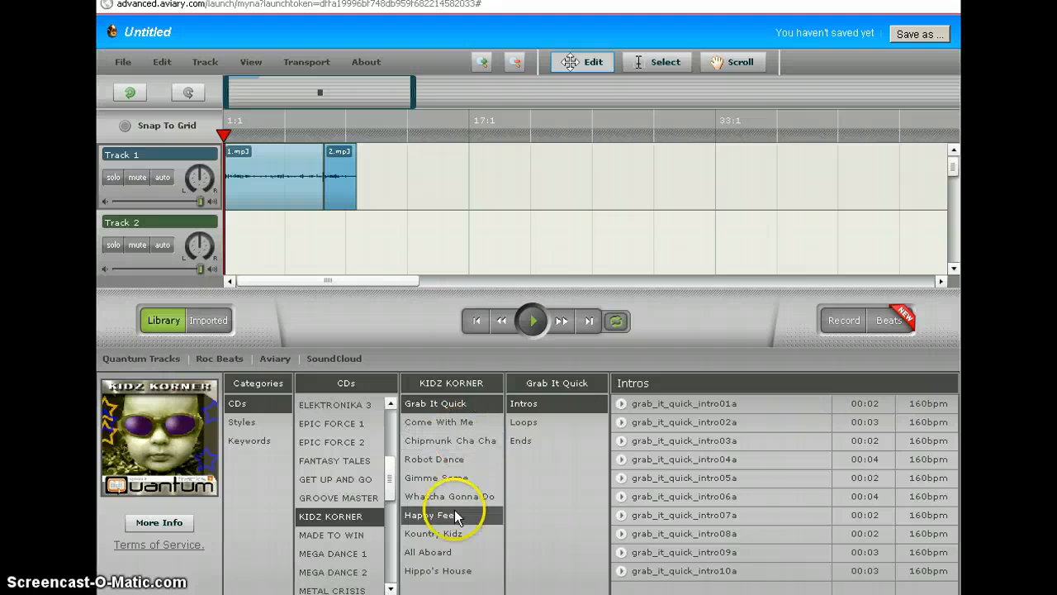
{"action": "left_click", "coordinate": [448, 551]}
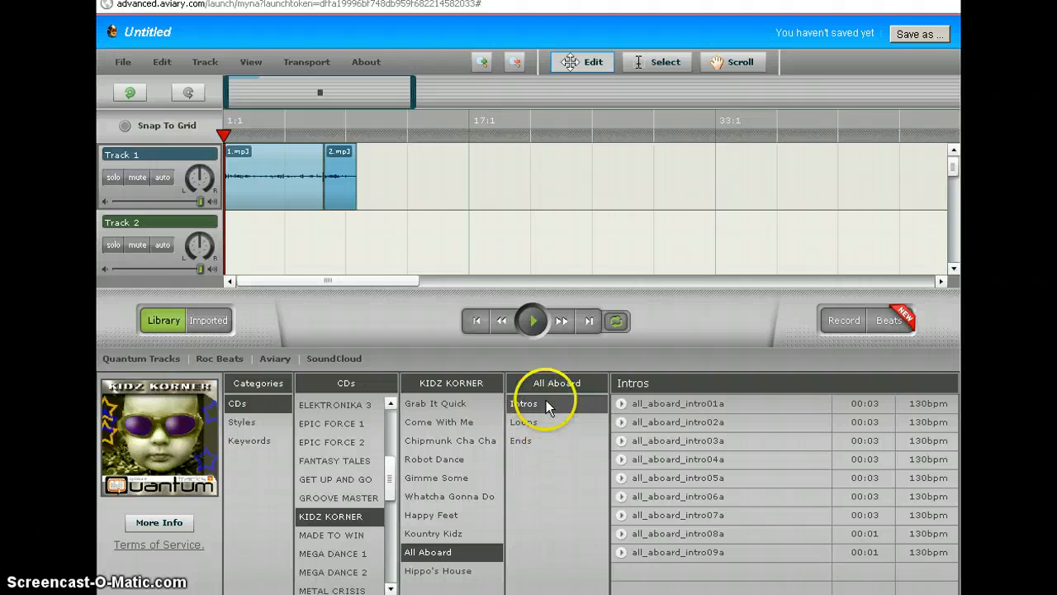
- Preview and place all_aboard_intro01a at Track 2's start, followed by all_aboard_loop07a
{"action": "left_click", "coordinate": [626, 410]}
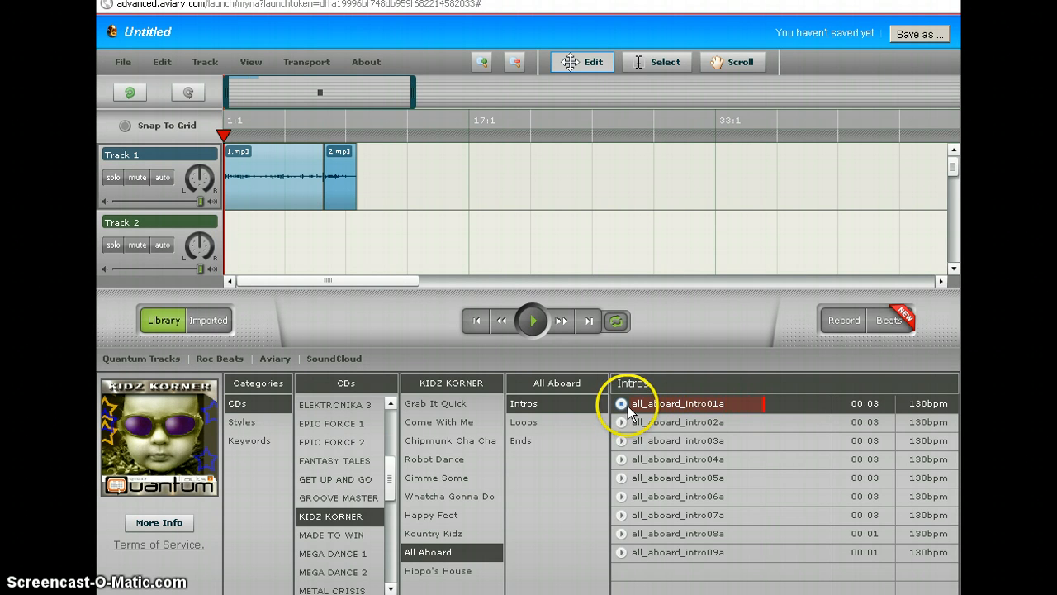
{"action": "left_click_drag", "start_coordinate": [627, 403], "coordinate": [238, 221]}
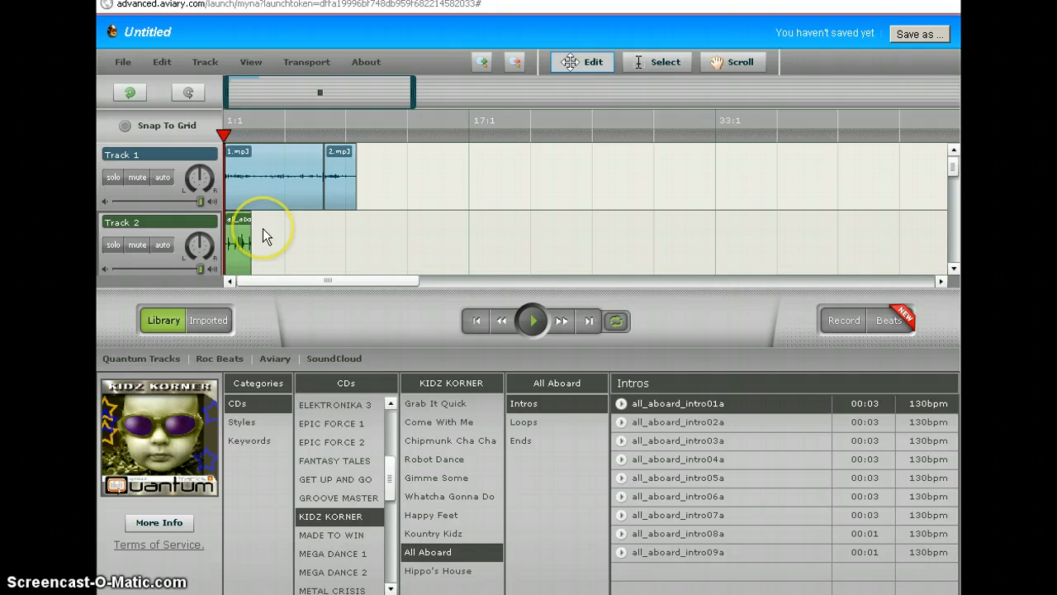
{"action": "mouse_move", "coordinate": [284, 171]}
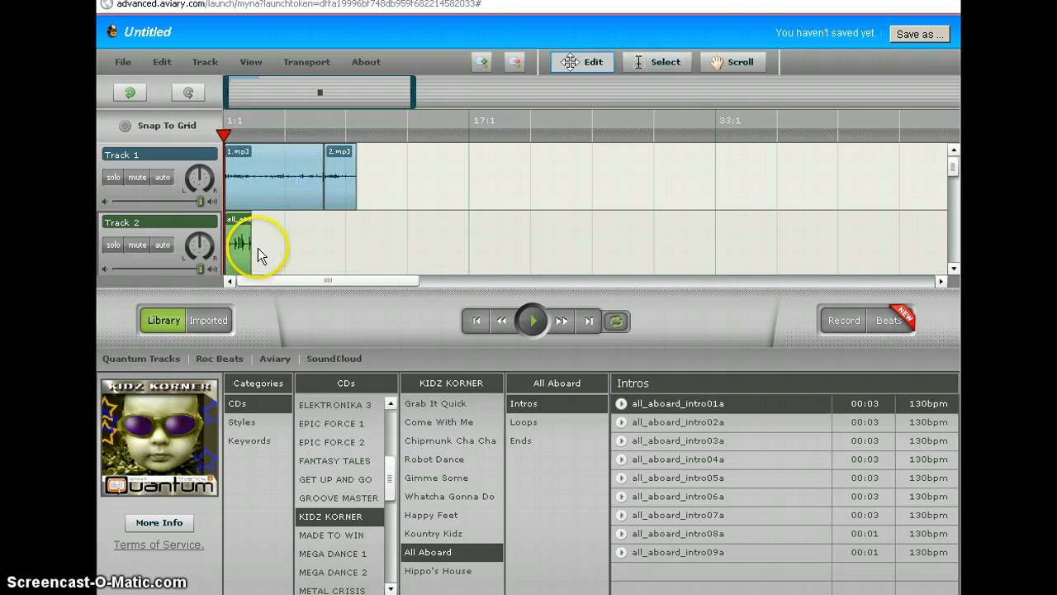
{"action": "left_click", "coordinate": [555, 423]}
{"action": "left_click", "coordinate": [625, 516]}
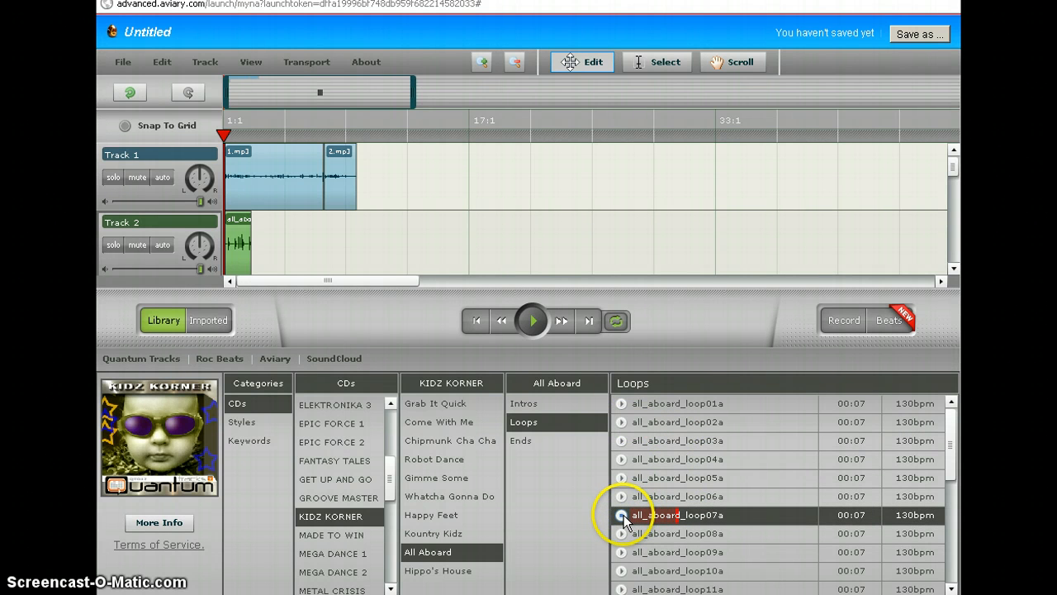
{"action": "left_click_drag", "start_coordinate": [624, 515], "coordinate": [295, 251]}
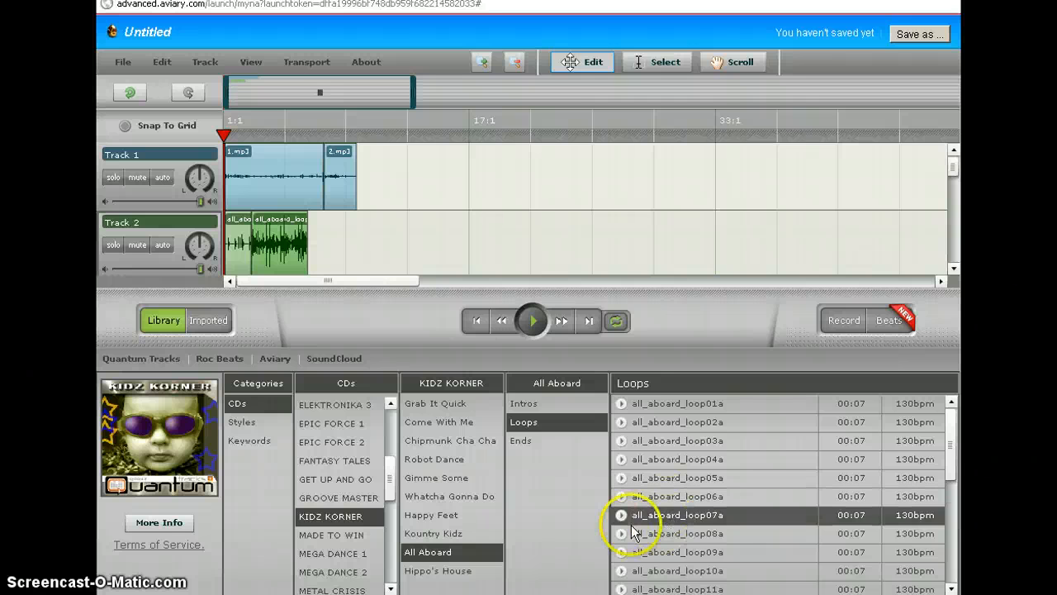
- Add all_aboard_end06a to Track 2 after the loop and extend its end slightly
{"action": "left_click", "coordinate": [545, 441]}
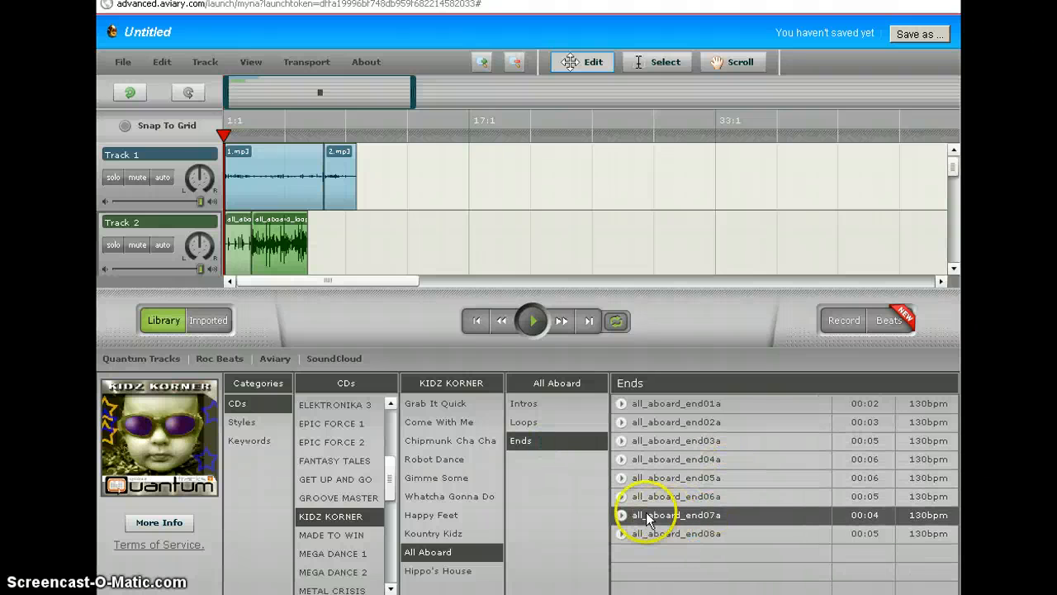
{"action": "left_click", "coordinate": [621, 496]}
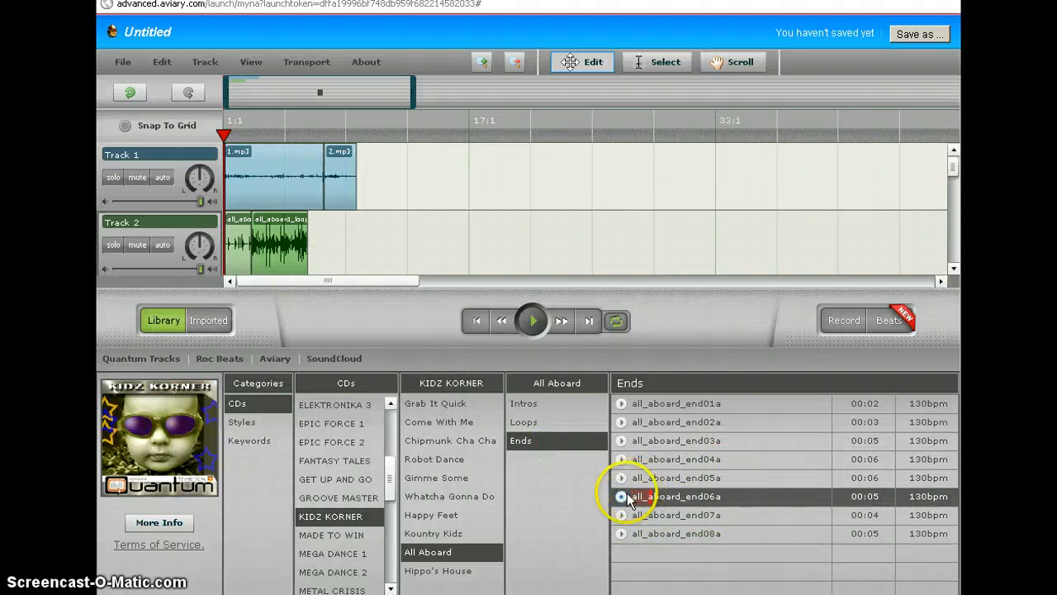
{"action": "left_click", "coordinate": [623, 497]}
{"action": "left_click_drag", "start_coordinate": [685, 498], "coordinate": [323, 226]}
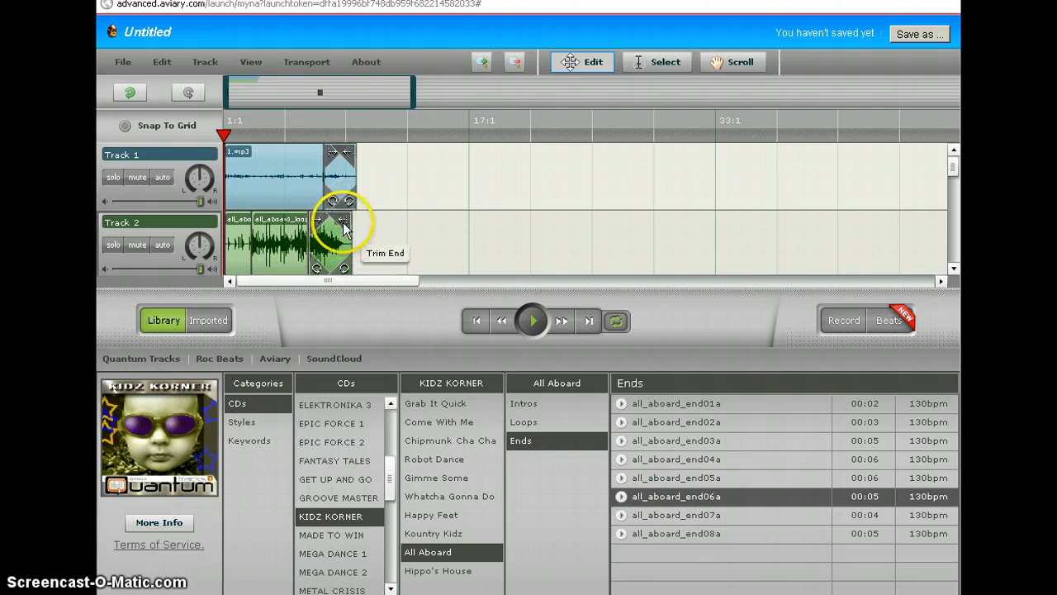
{"action": "left_click_drag", "start_coordinate": [343, 222], "coordinate": [353, 224]}
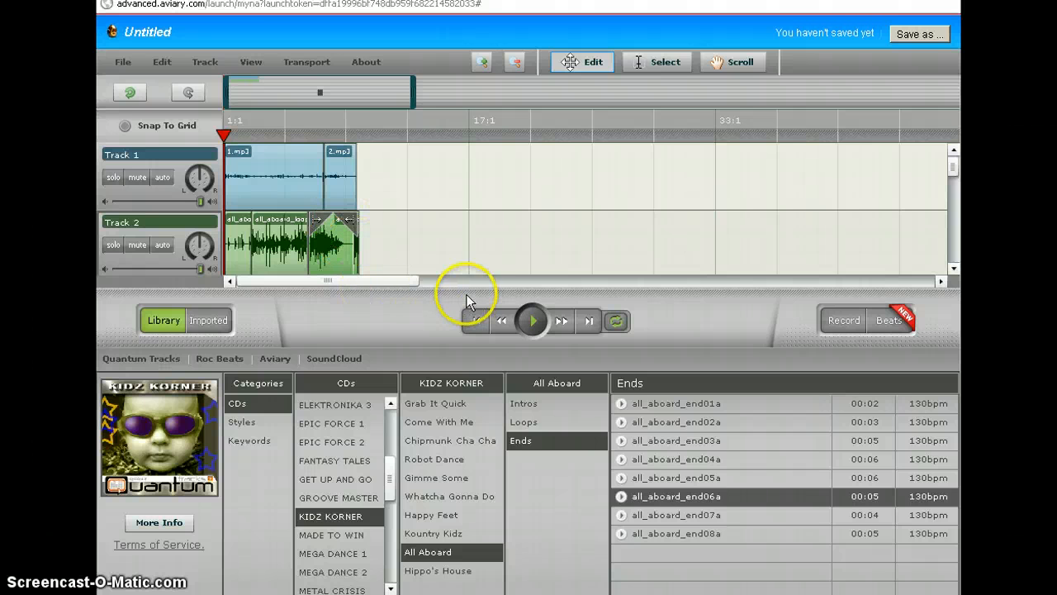
- Play the mix from the start to check it, then pause
{"action": "left_click", "coordinate": [533, 322]}
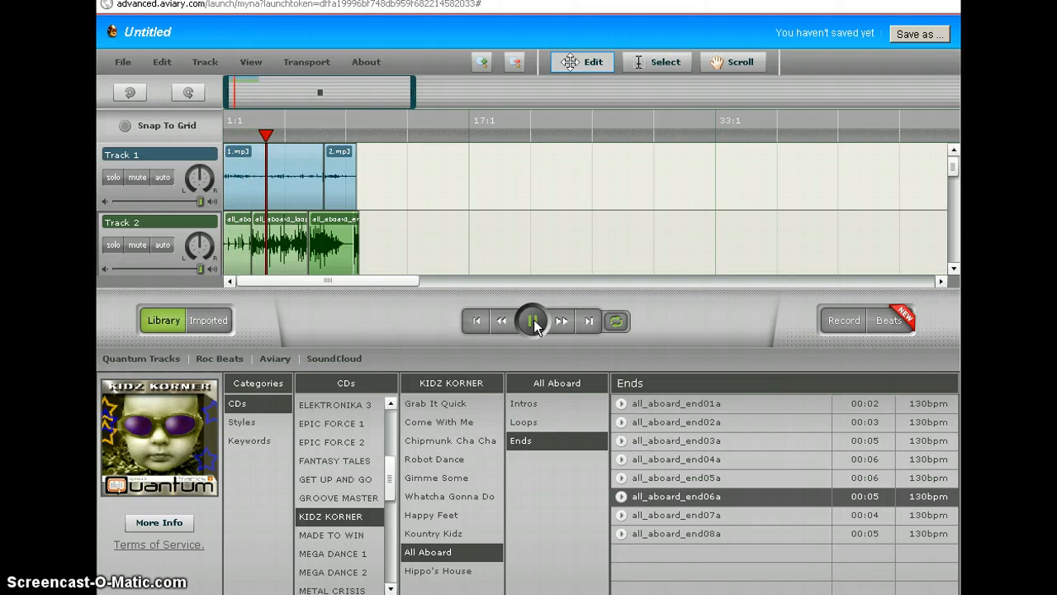
{"action": "left_click", "coordinate": [534, 322]}
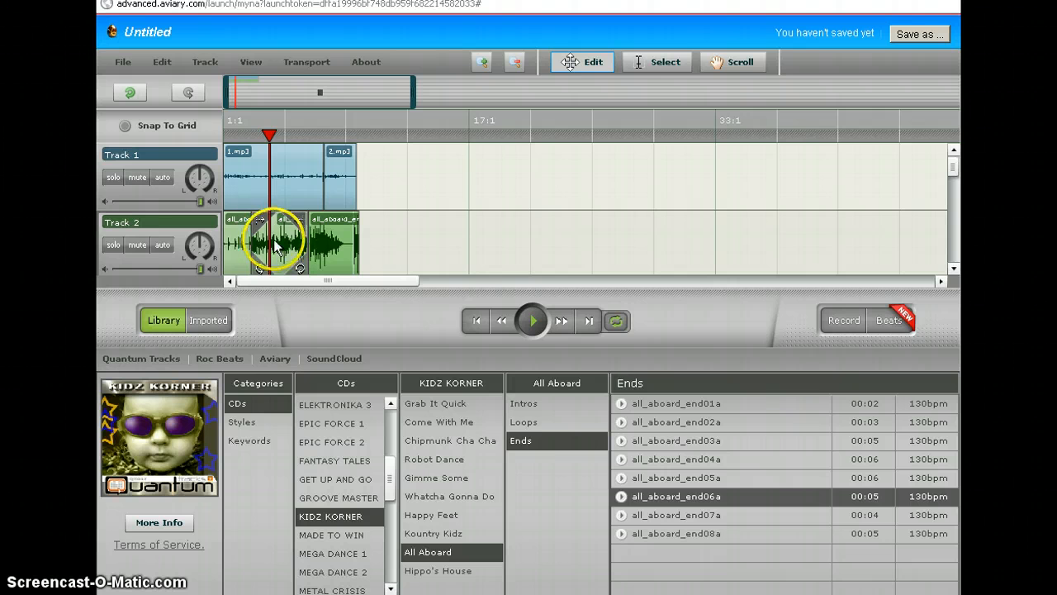
{"action": "mouse_move", "coordinate": [232, 205]}
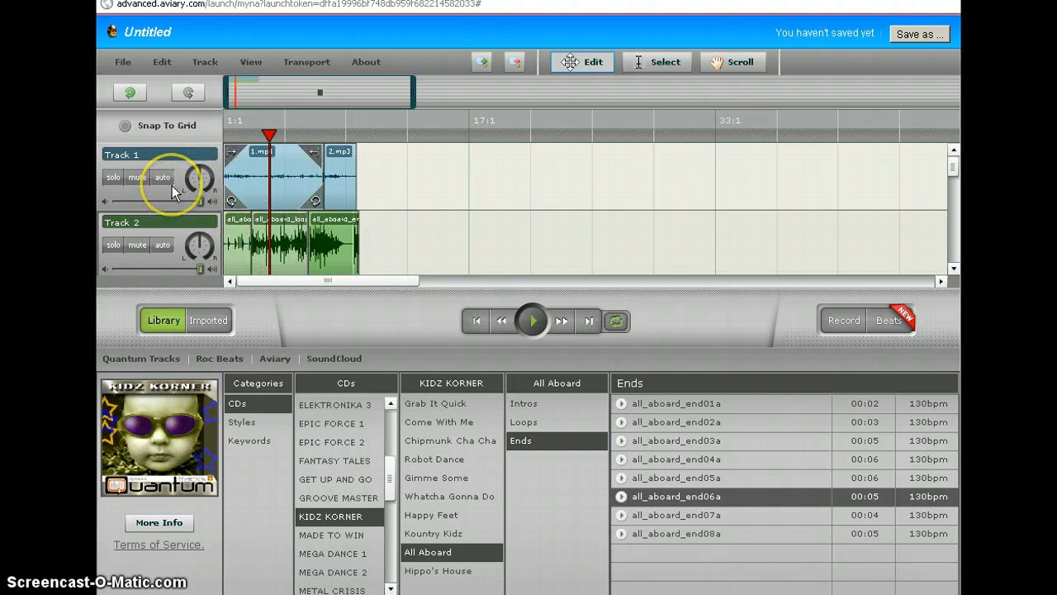
- Hide the music library, show Track 1's Gain automation, and lift both voice clips just above 0 dB
{"action": "left_click", "coordinate": [163, 320]}
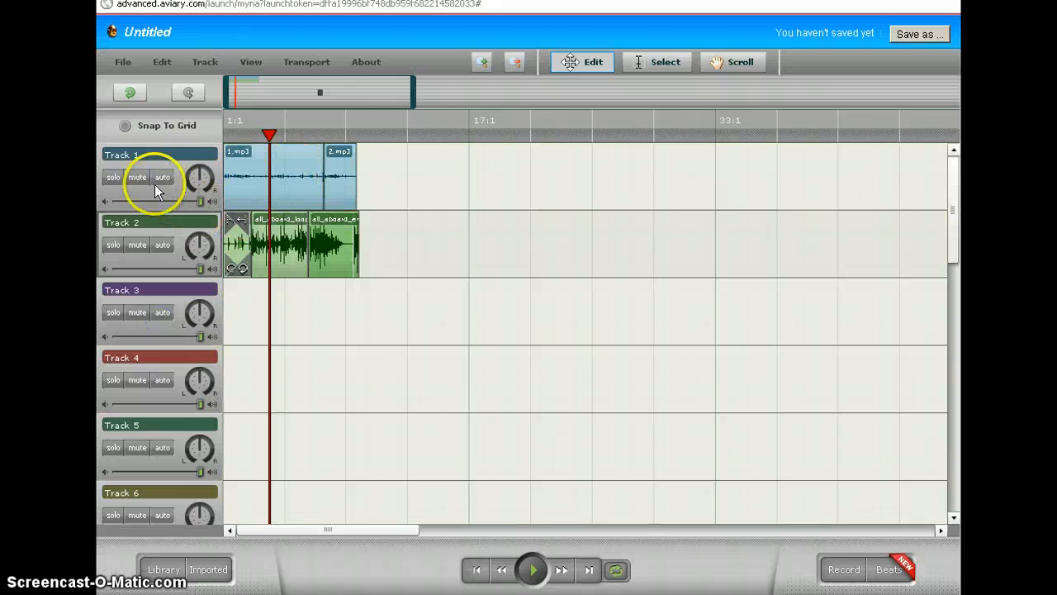
{"action": "left_click", "coordinate": [162, 177]}
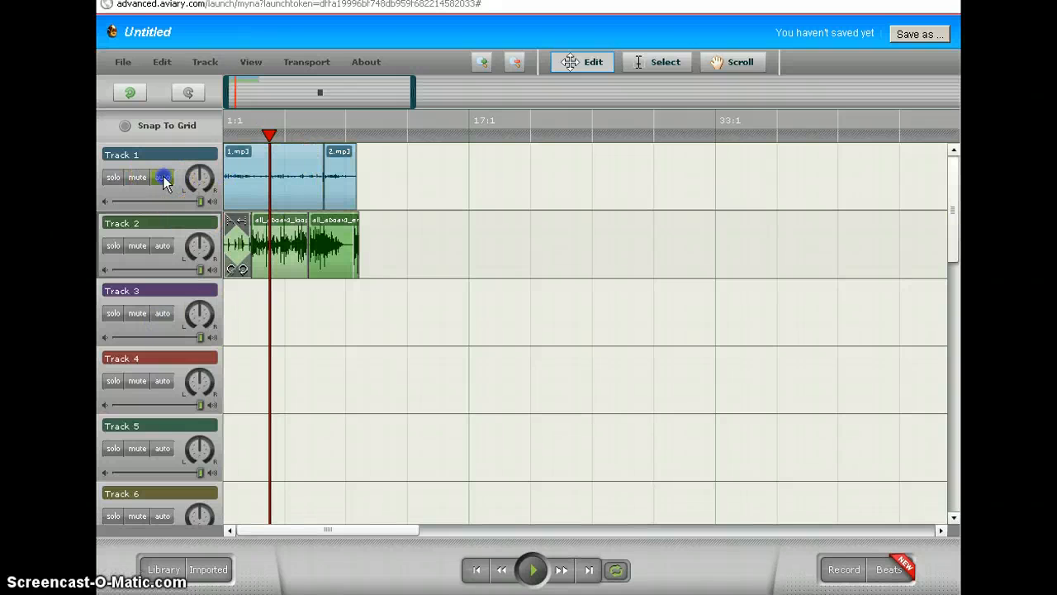
{"action": "left_click", "coordinate": [162, 225]}
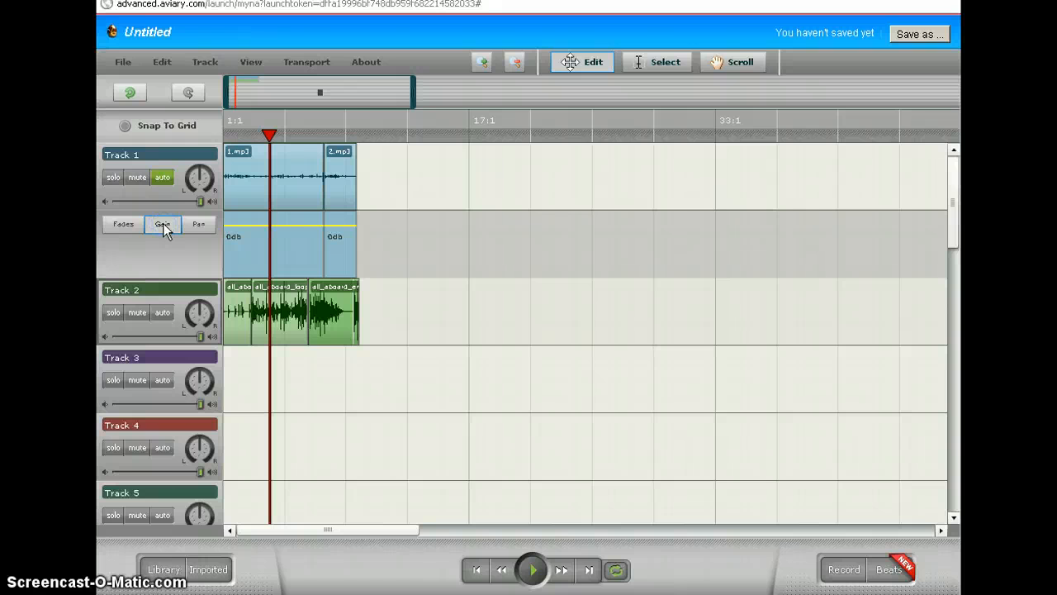
{"action": "left_click", "coordinate": [297, 227]}
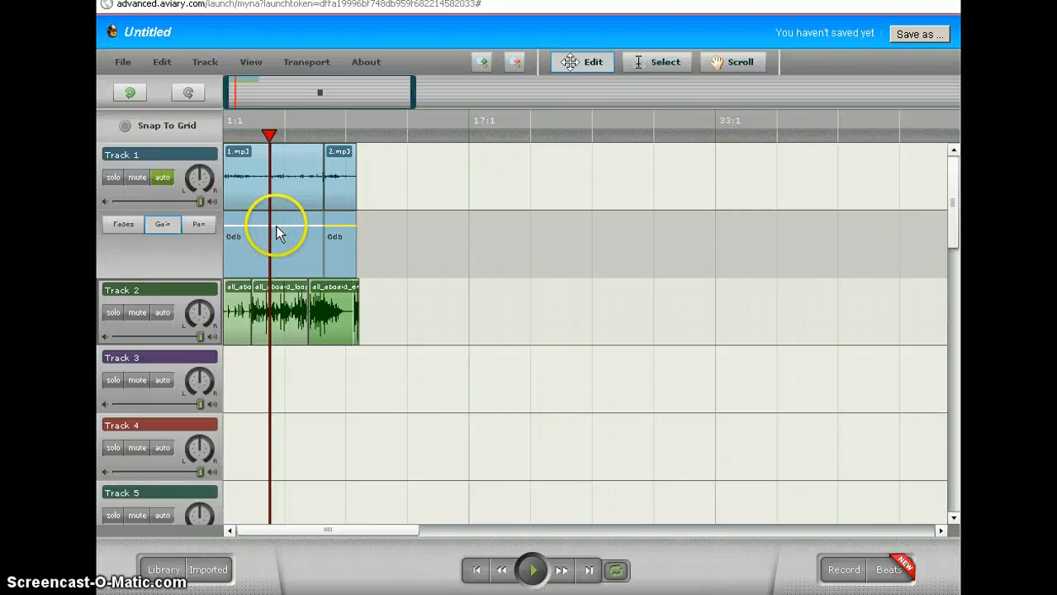
{"action": "left_click", "coordinate": [276, 226]}
{"action": "left_click_drag", "start_coordinate": [276, 225], "coordinate": [276, 217]}
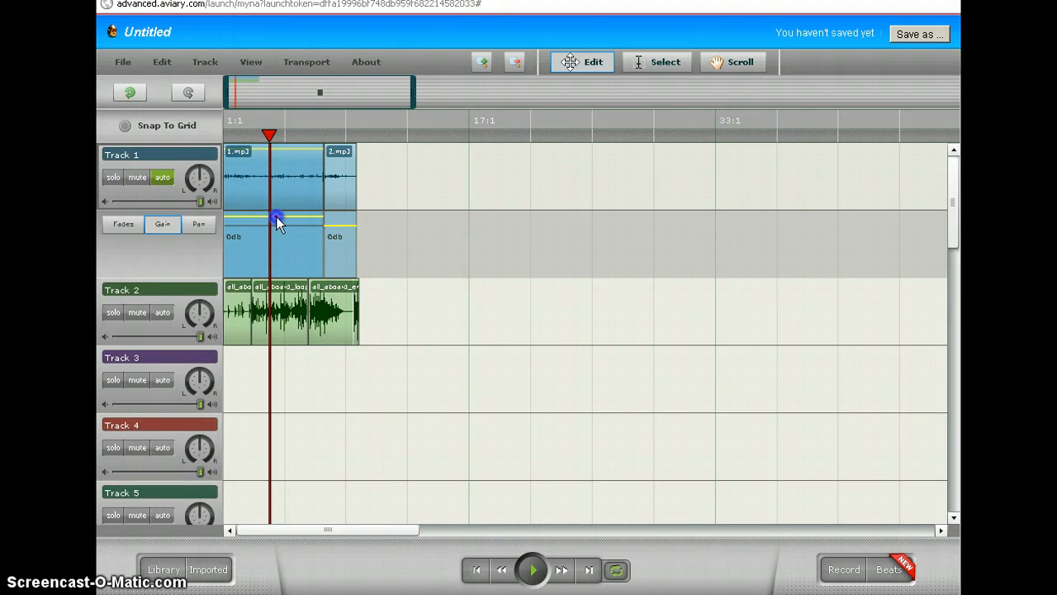
{"action": "left_click", "coordinate": [344, 230]}
{"action": "left_click_drag", "start_coordinate": [343, 226], "coordinate": [341, 217]}
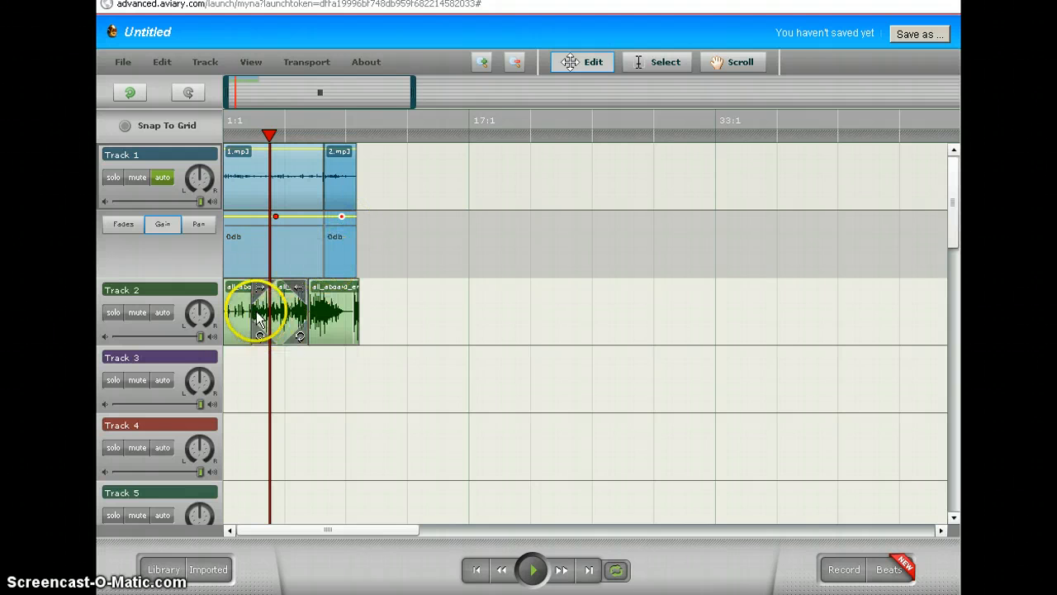
- Show Track 2's gain automation and lower the volume of its music clips
{"action": "left_click", "coordinate": [162, 314]}
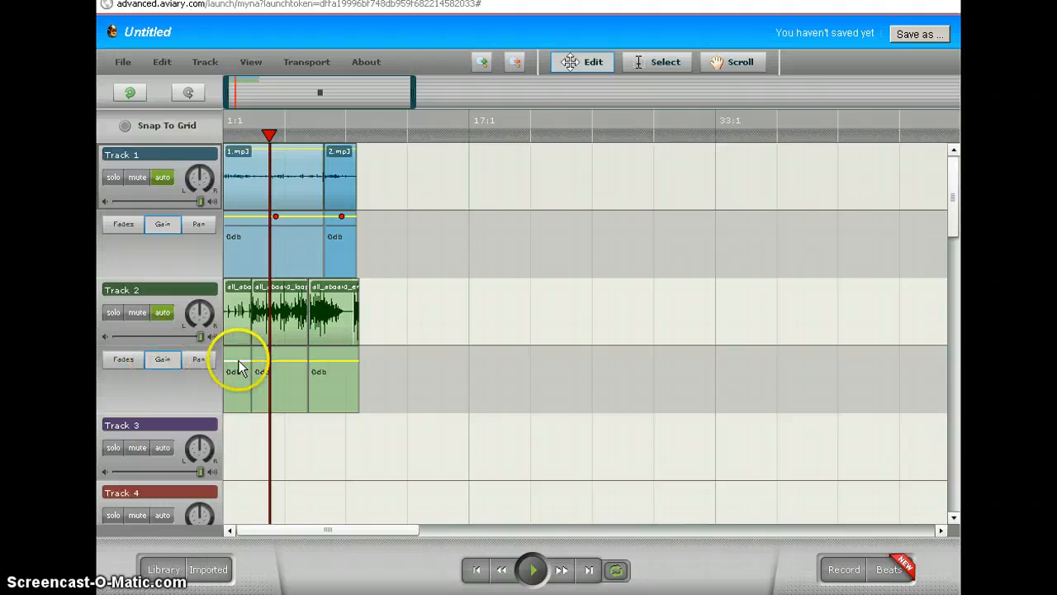
{"action": "left_click_drag", "start_coordinate": [237, 361], "coordinate": [236, 386]}
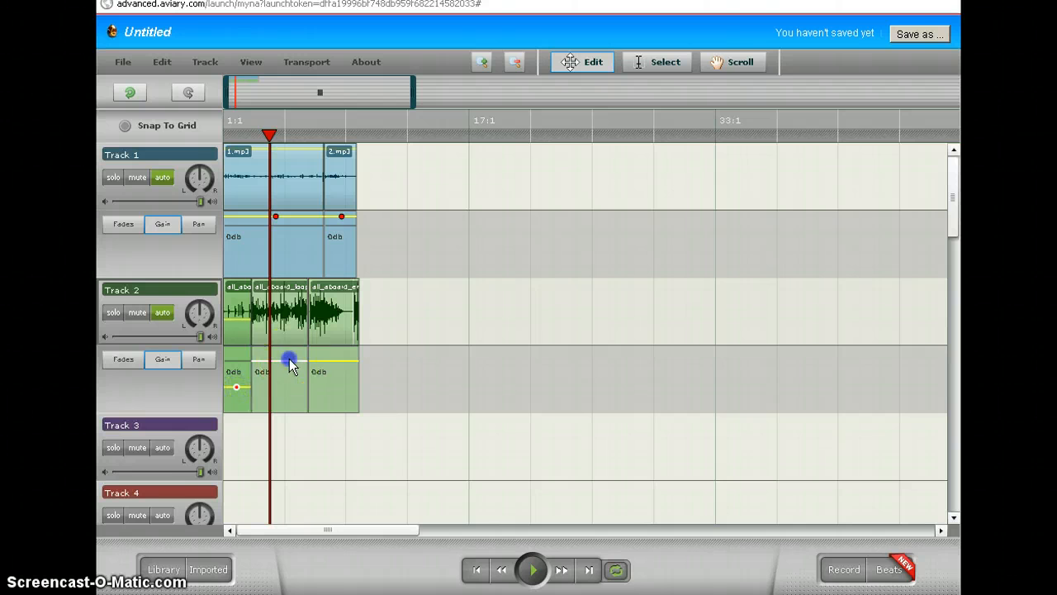
{"action": "left_click_drag", "start_coordinate": [291, 364], "coordinate": [338, 388]}
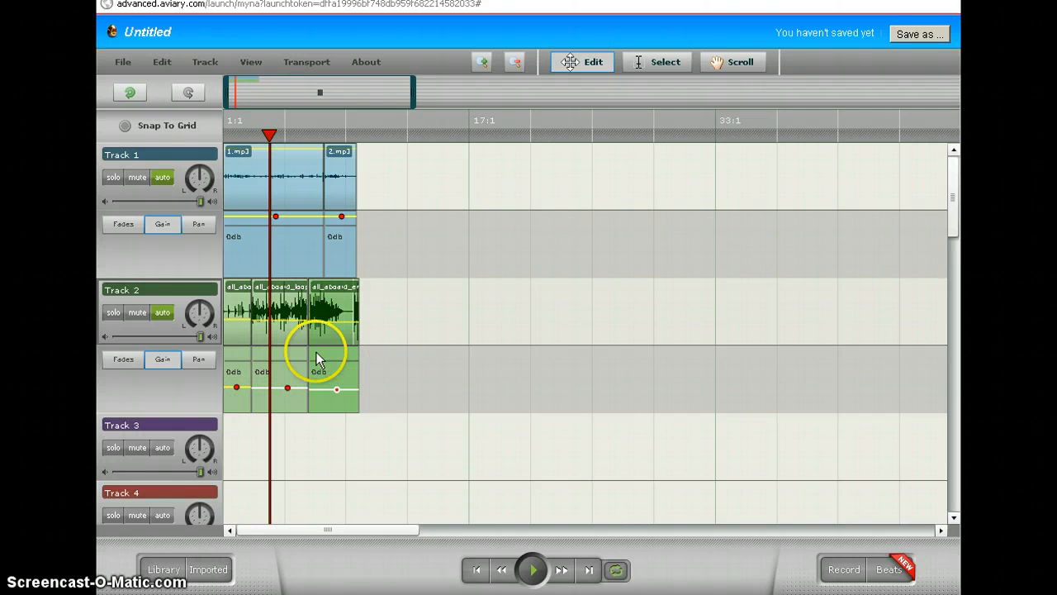
- Add several gain points on Track 1's 1.mp3 clip to form a zigzag volume envelope
{"action": "left_click", "coordinate": [295, 220]}
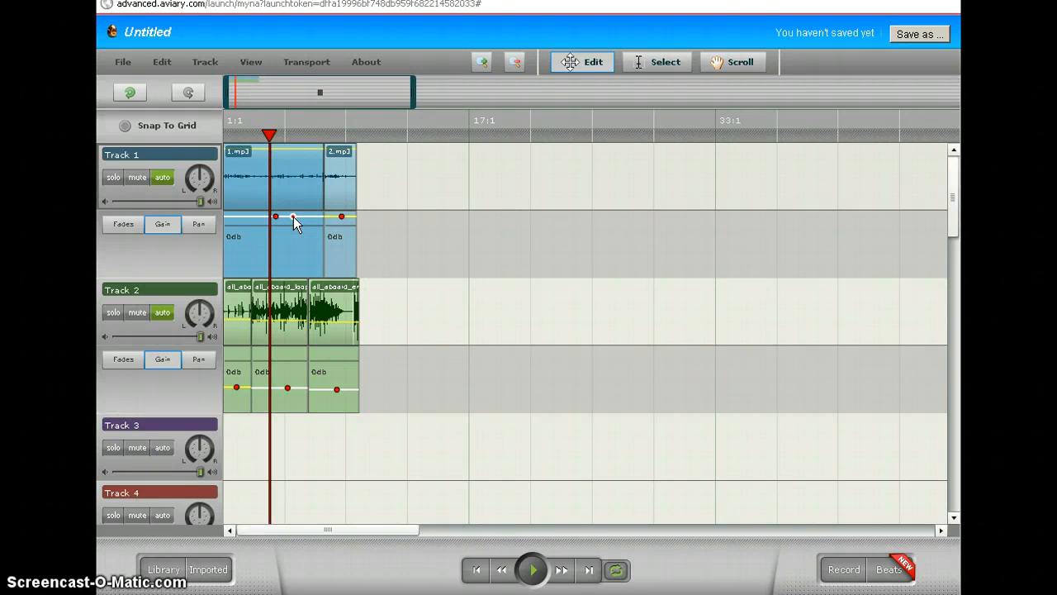
{"action": "left_click_drag", "start_coordinate": [294, 218], "coordinate": [263, 224]}
{"action": "left_click", "coordinate": [303, 215]}
{"action": "left_click", "coordinate": [287, 216]}
{"action": "left_click", "coordinate": [262, 217]}
{"action": "left_click", "coordinate": [250, 217]}
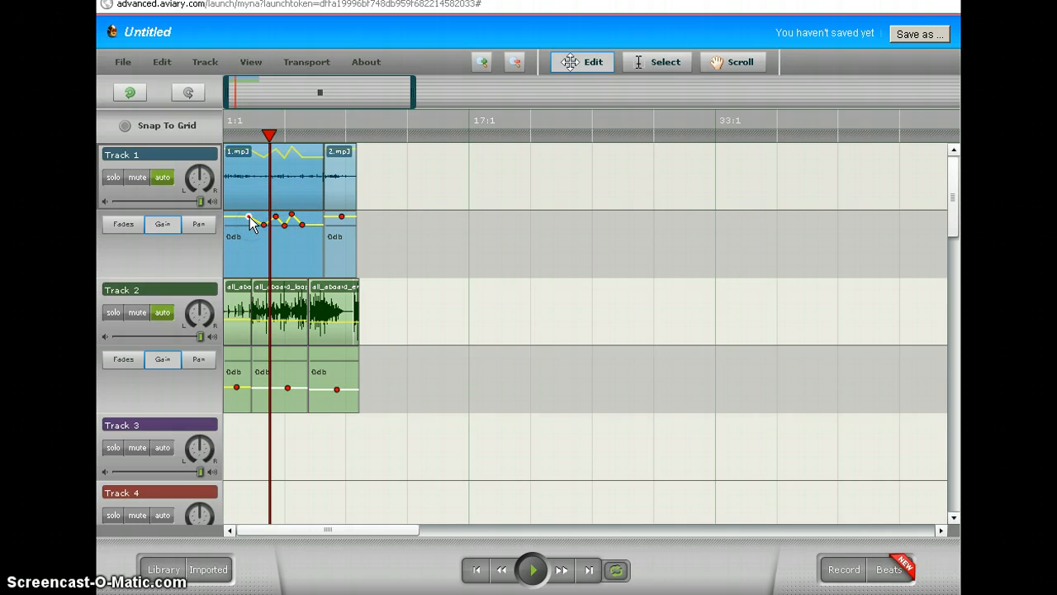
{"action": "left_click", "coordinate": [236, 216]}
{"action": "left_click_drag", "start_coordinate": [236, 216], "coordinate": [236, 226]}
{"action": "left_click", "coordinate": [248, 222]}
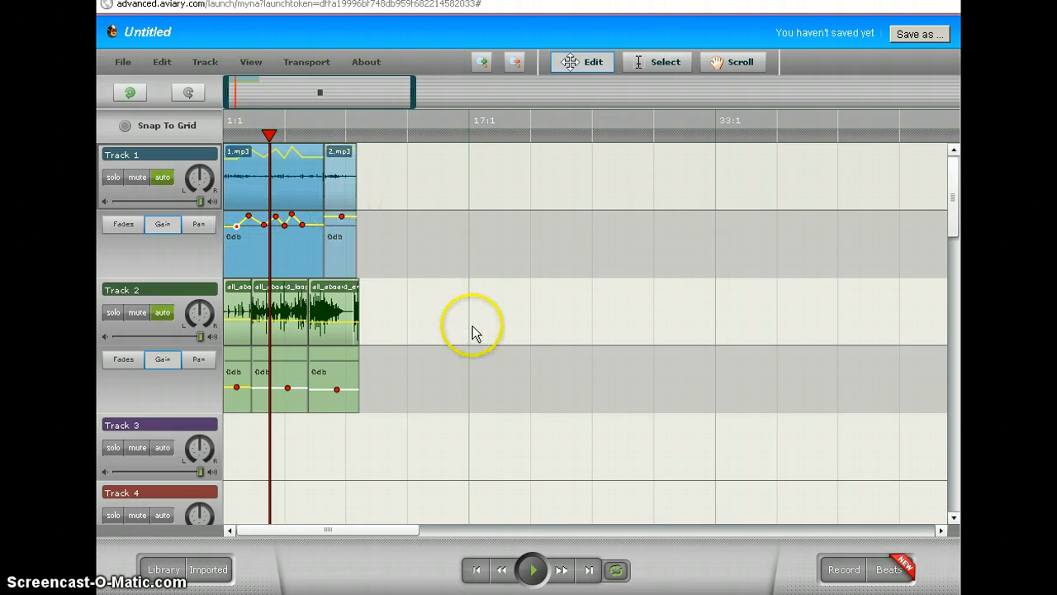
- Save the project online as a new creation titled 'Test'
{"action": "left_click", "coordinate": [918, 35]}
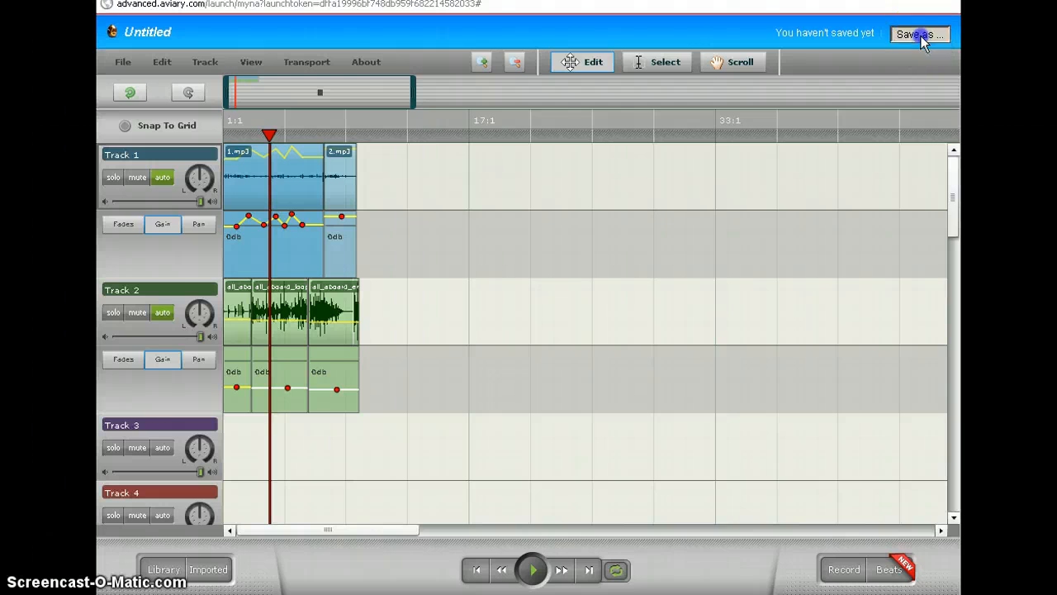
{"action": "left_click", "coordinate": [327, 104]}
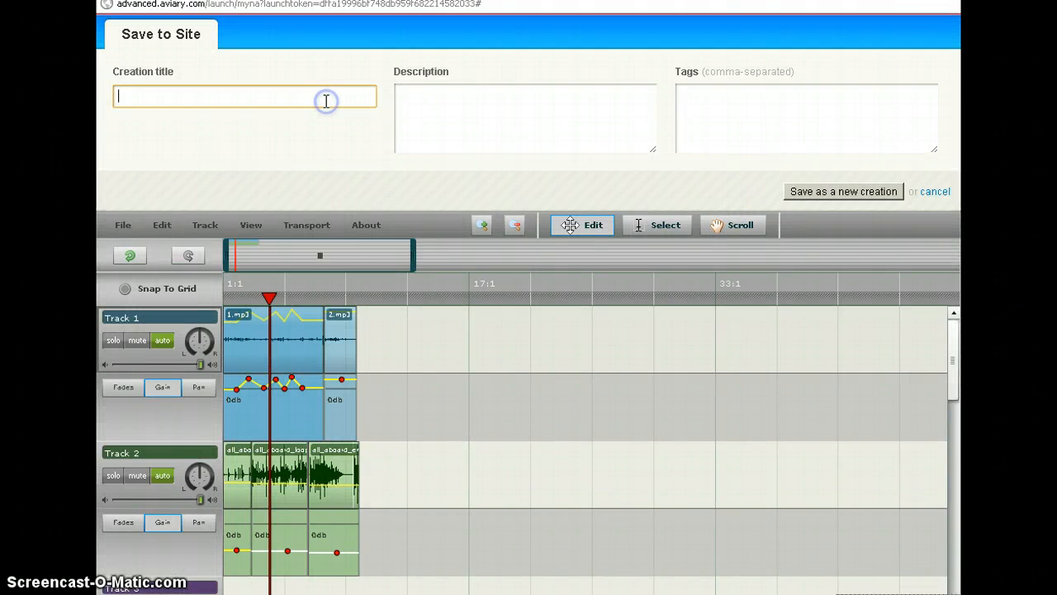
{"action": "type", "text": "Test"}
{"action": "left_click", "coordinate": [366, 102]}
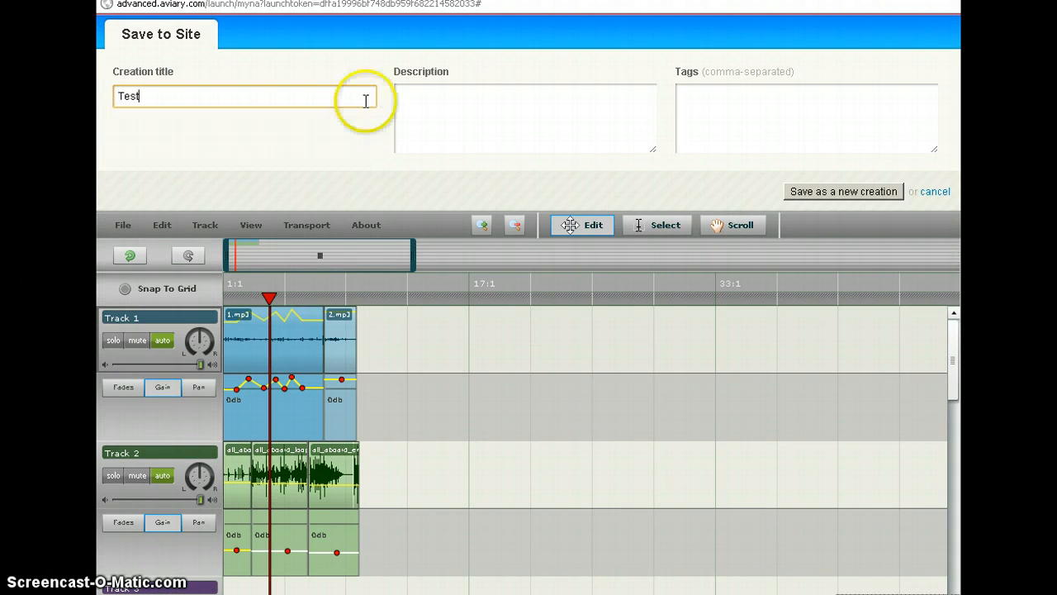
{"action": "left_click", "coordinate": [550, 115]}
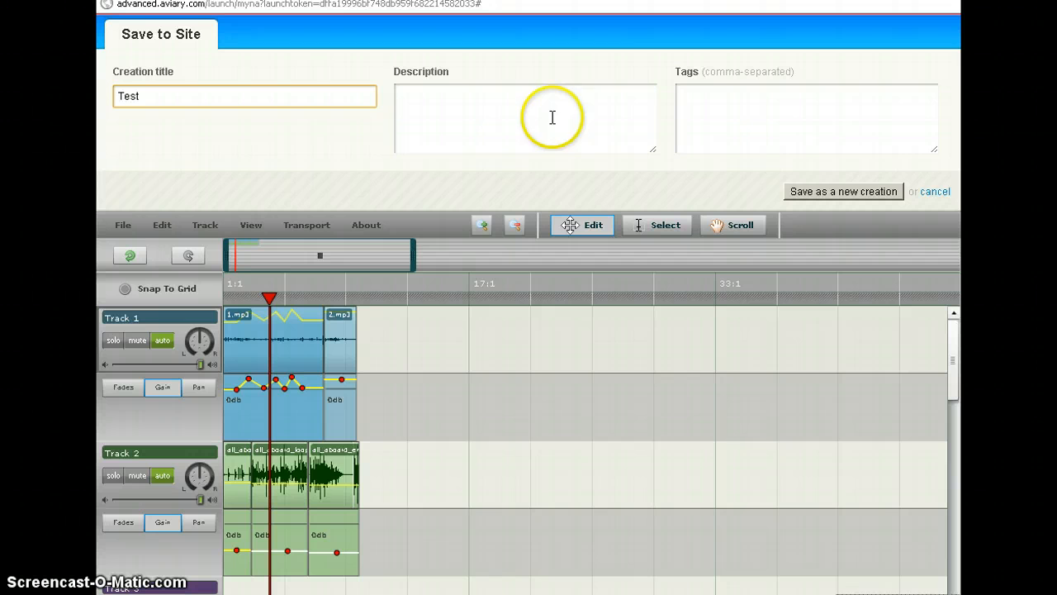
{"action": "left_click", "coordinate": [770, 119]}
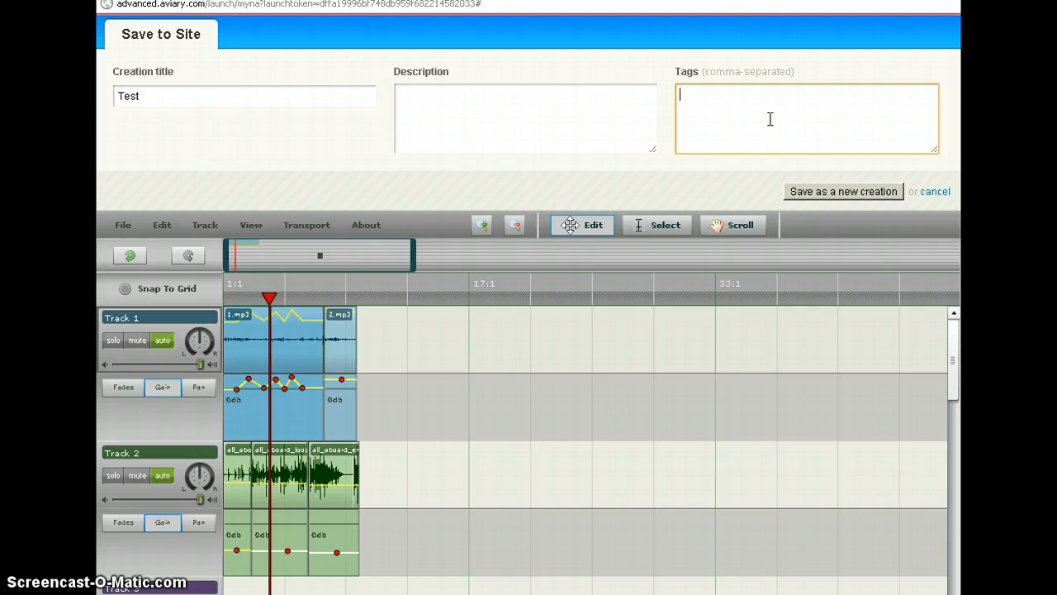
{"action": "left_click", "coordinate": [770, 119]}
{"action": "left_click", "coordinate": [846, 193]}
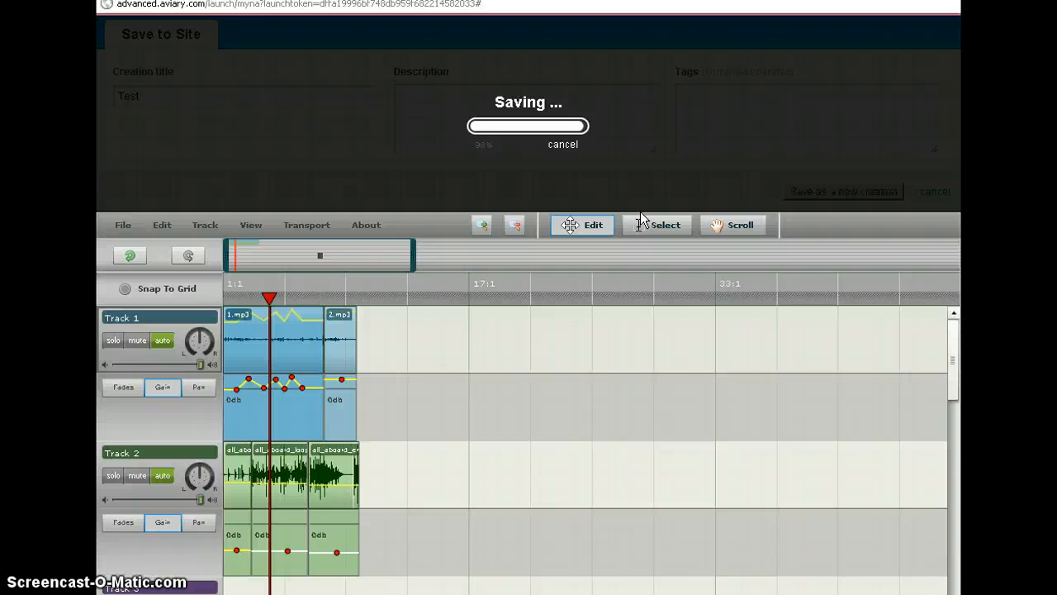
{"action": "left_click", "coordinate": [676, 217]}
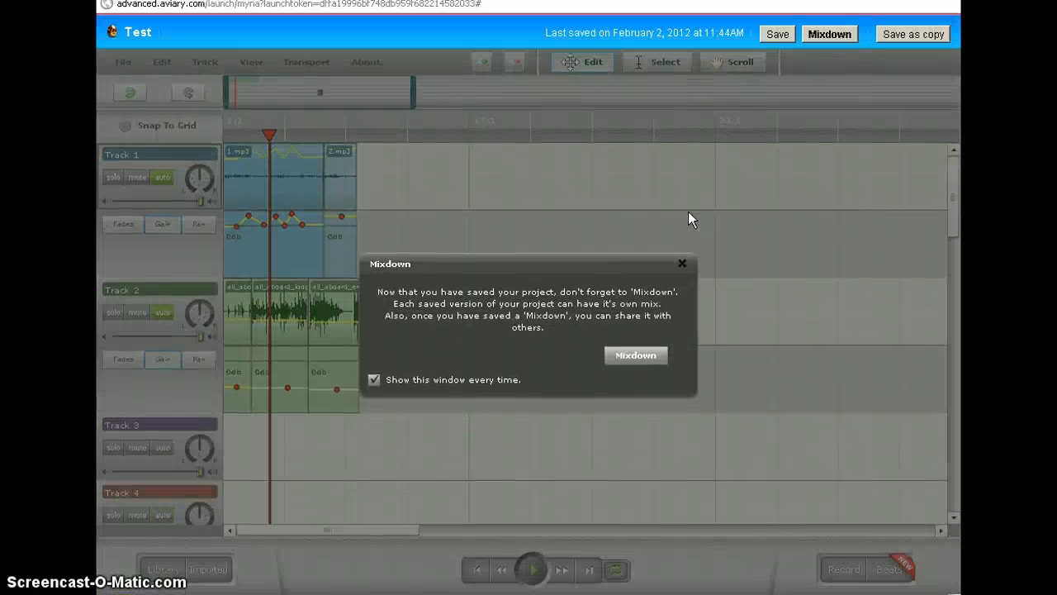
- Mix down the Test creation into Test.egg with mp3 and wav downloads
{"action": "left_click", "coordinate": [688, 211]}
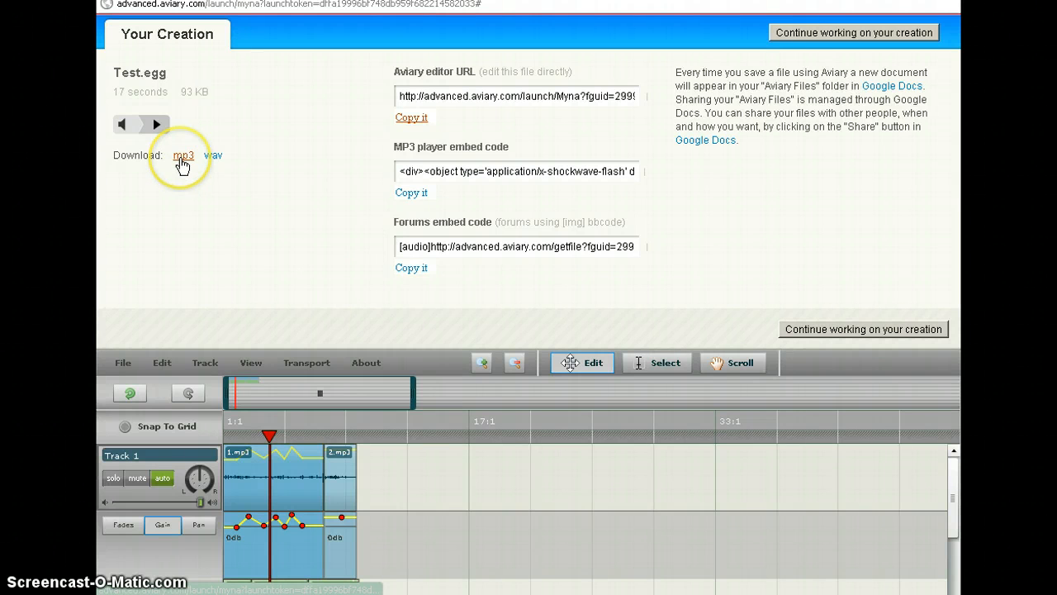
- Download the mix as Test.mp3 into My Music > Podcast on the user's network drive
{"action": "left_click", "coordinate": [181, 157]}
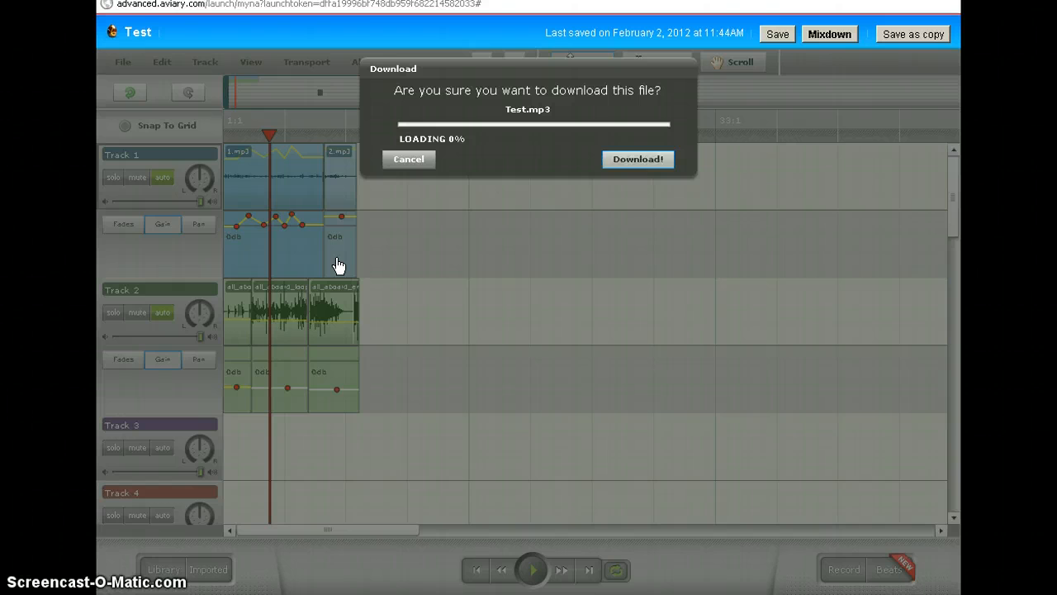
{"action": "left_click", "coordinate": [642, 161]}
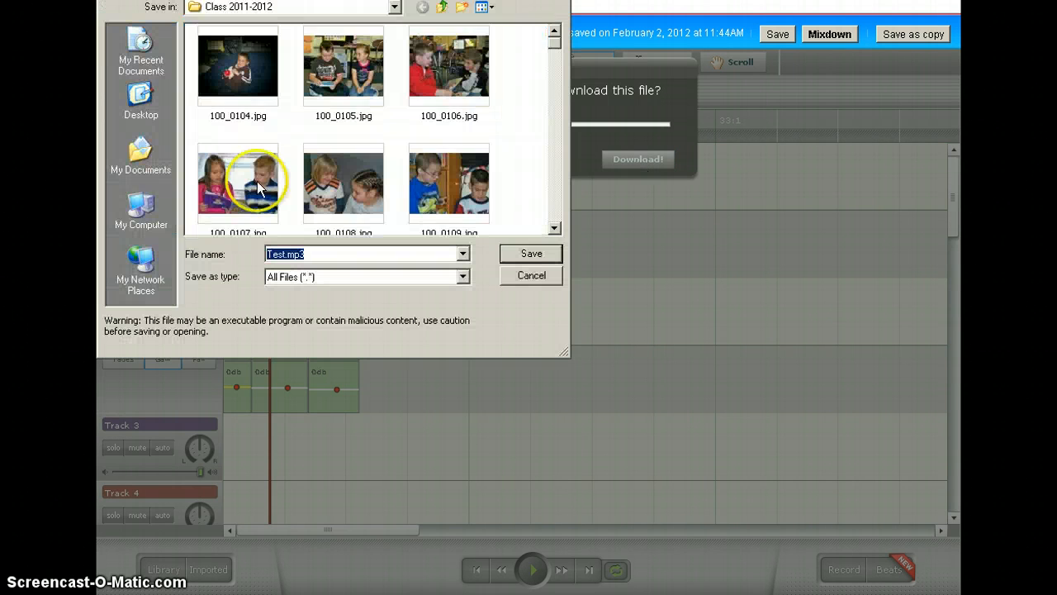
{"action": "left_click", "coordinate": [142, 210]}
{"action": "left_click", "coordinate": [251, 132]}
{"action": "double_click", "coordinate": [251, 134]}
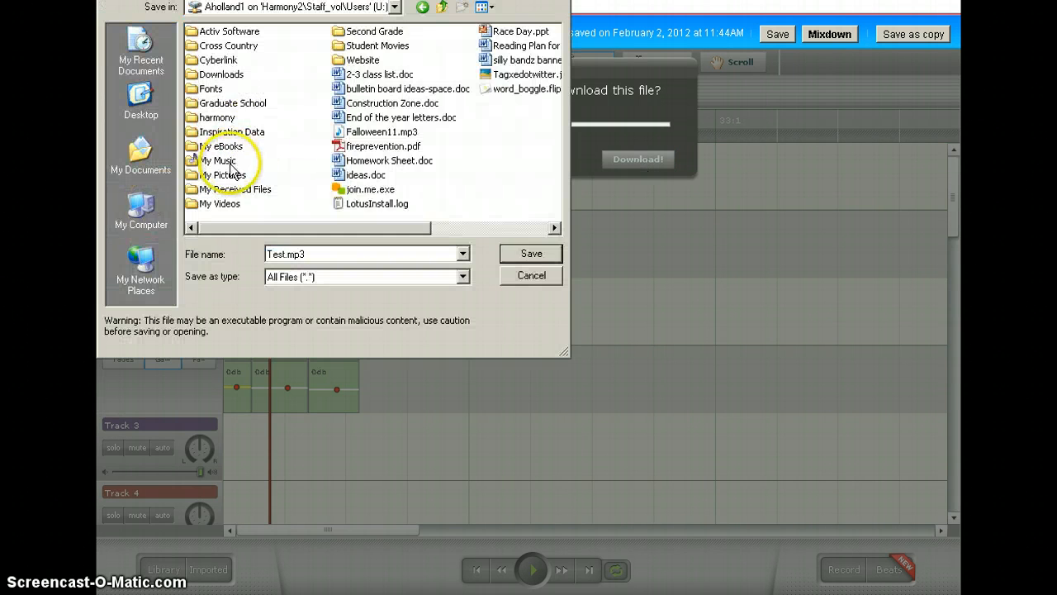
{"action": "double_click", "coordinate": [227, 161]}
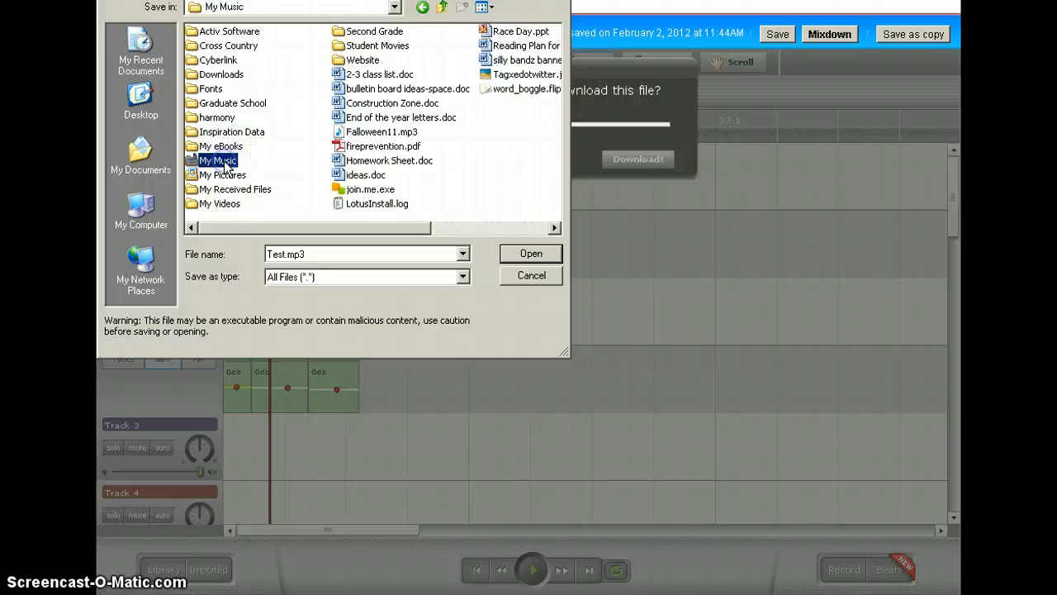
{"action": "double_click", "coordinate": [212, 60]}
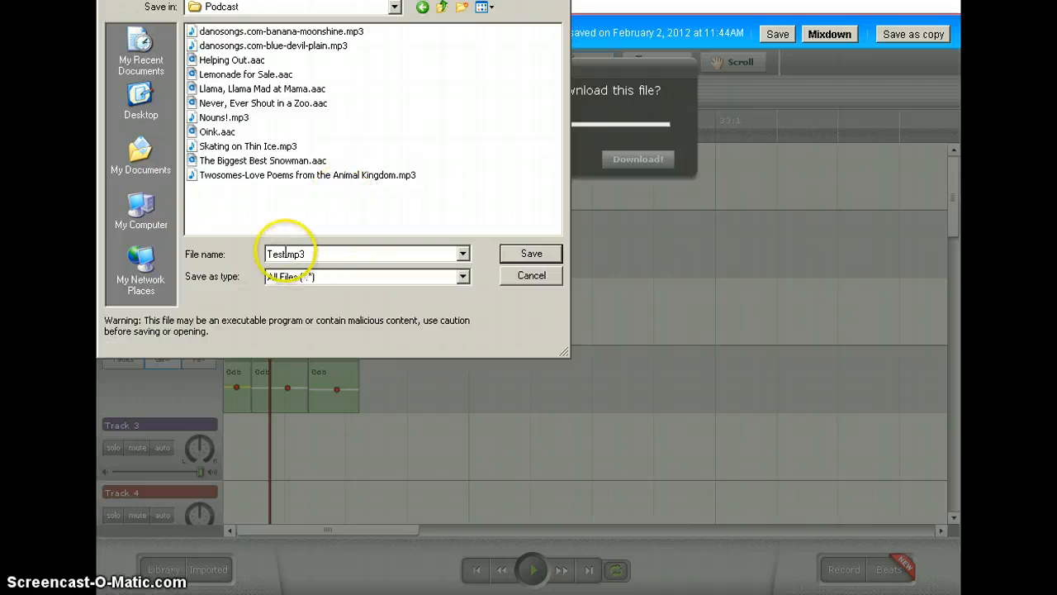
{"action": "left_click", "coordinate": [537, 252]}
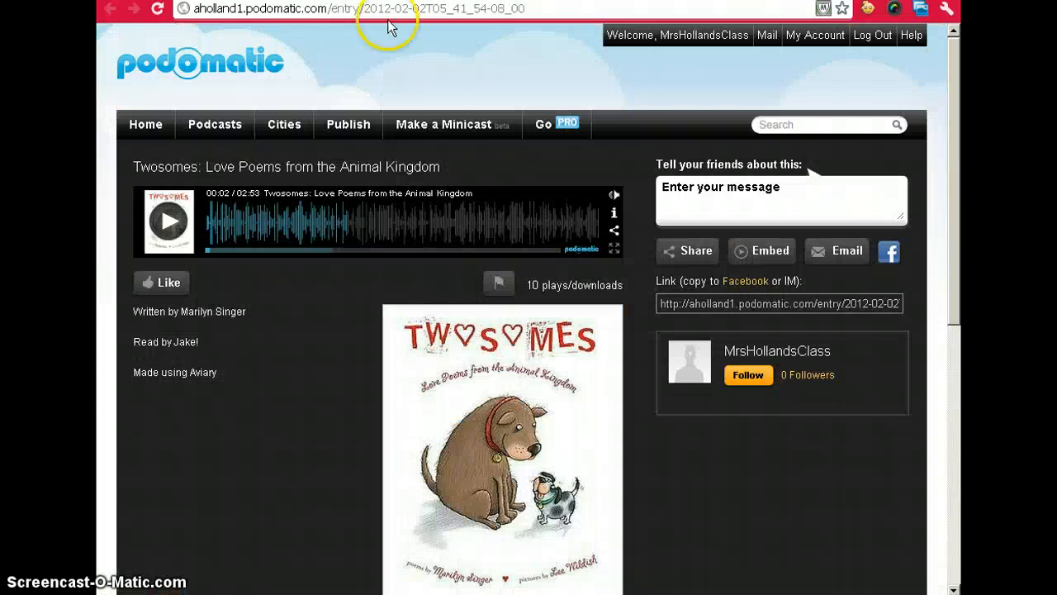
- Replace the Podomatic episode title 'Episode 15' with 'Test' and save it
{"action": "left_click", "coordinate": [175, 66]}
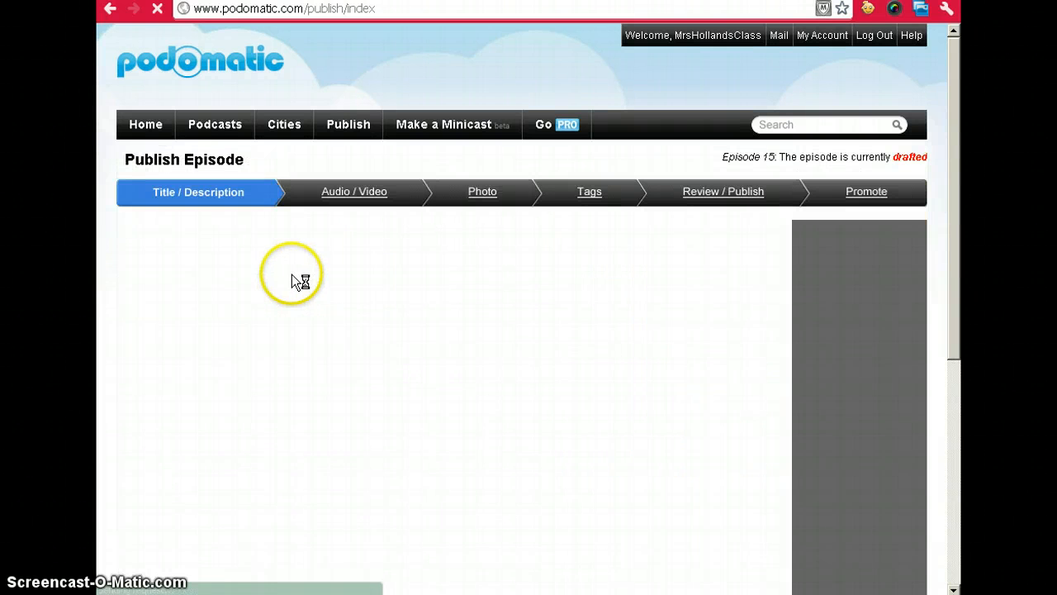
{"action": "left_click_drag", "start_coordinate": [240, 259], "coordinate": [132, 261]}
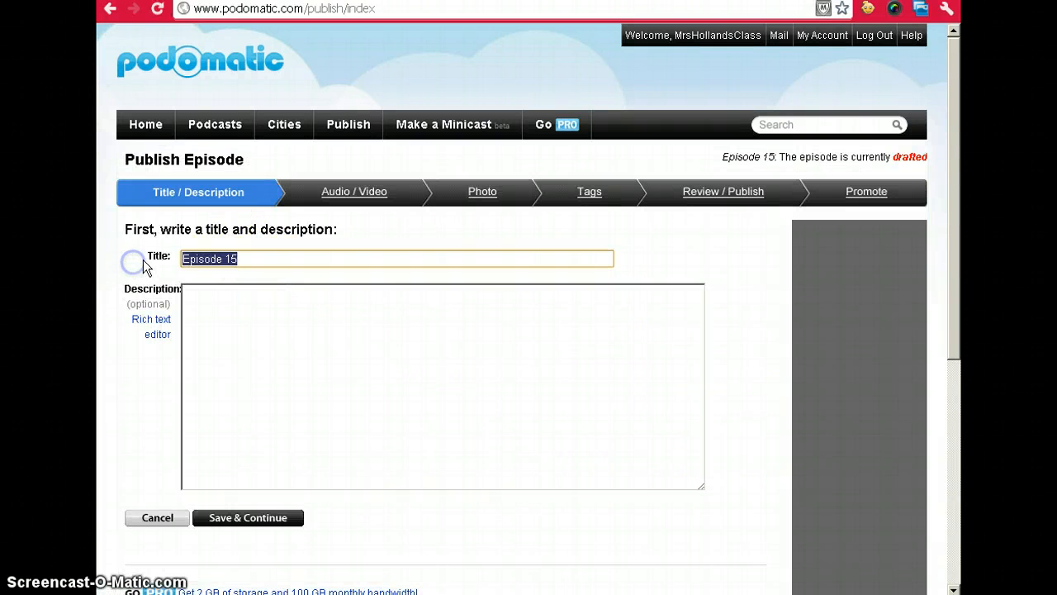
{"action": "type", "text": "Test"}
{"action": "left_click", "coordinate": [251, 336]}
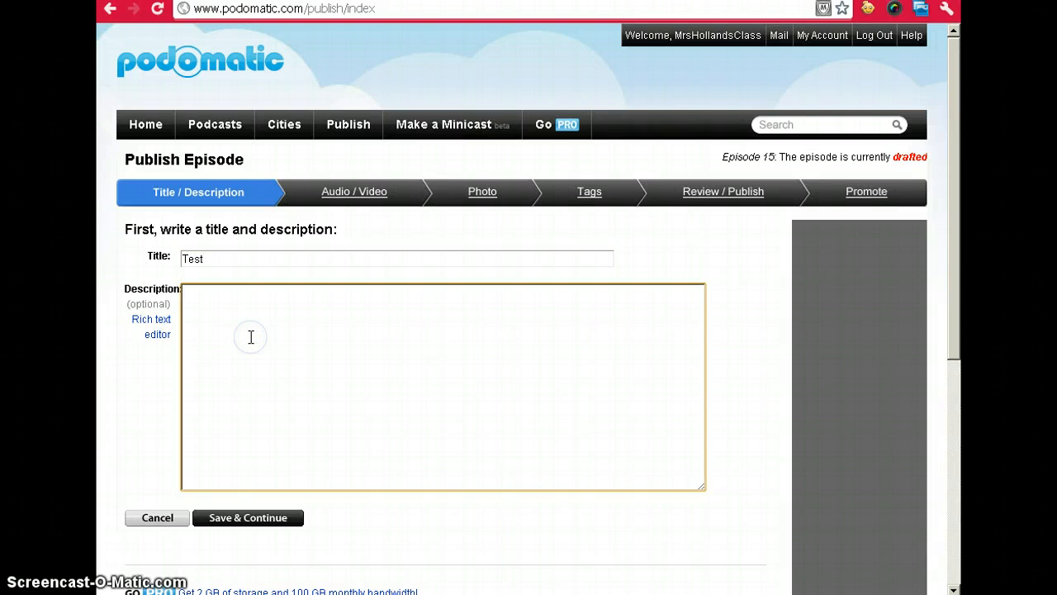
{"action": "left_click", "coordinate": [266, 519]}
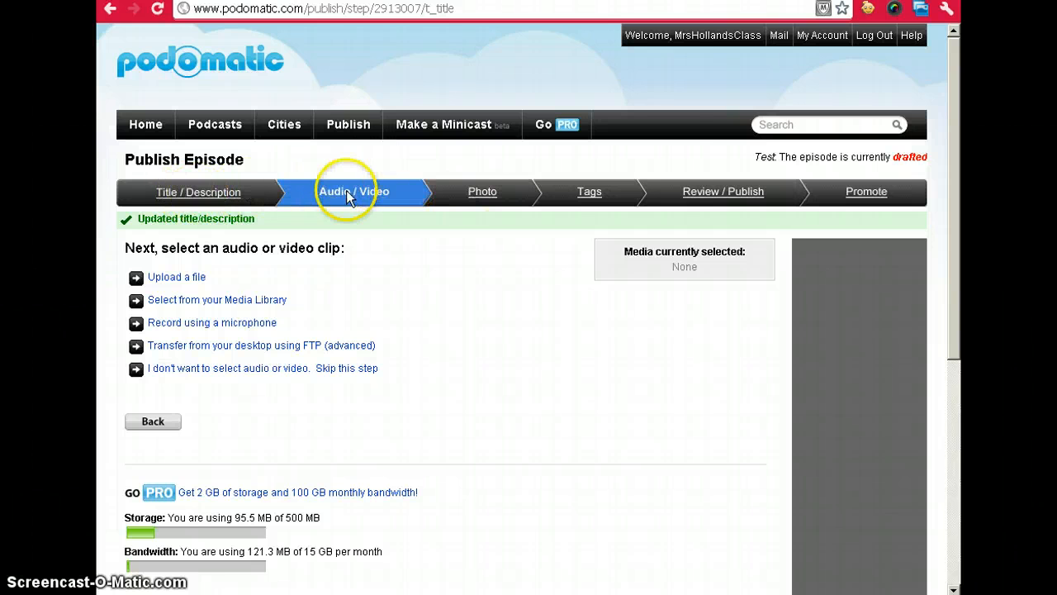
- Upload Test.mp3 from the Podcast folder as the episode's audio clip
{"action": "left_click", "coordinate": [189, 279]}
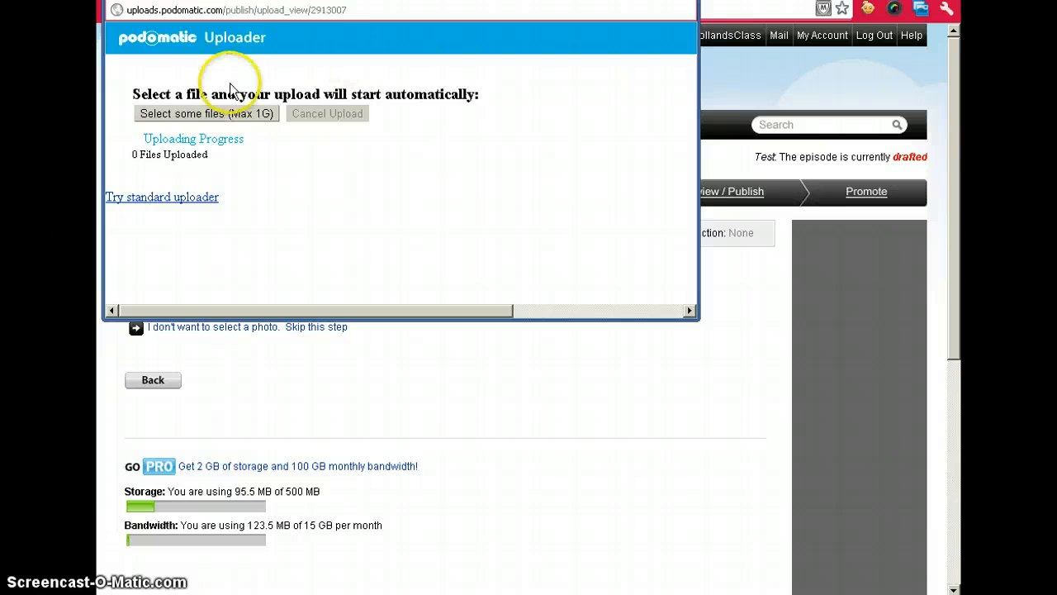
{"action": "left_click", "coordinate": [199, 113]}
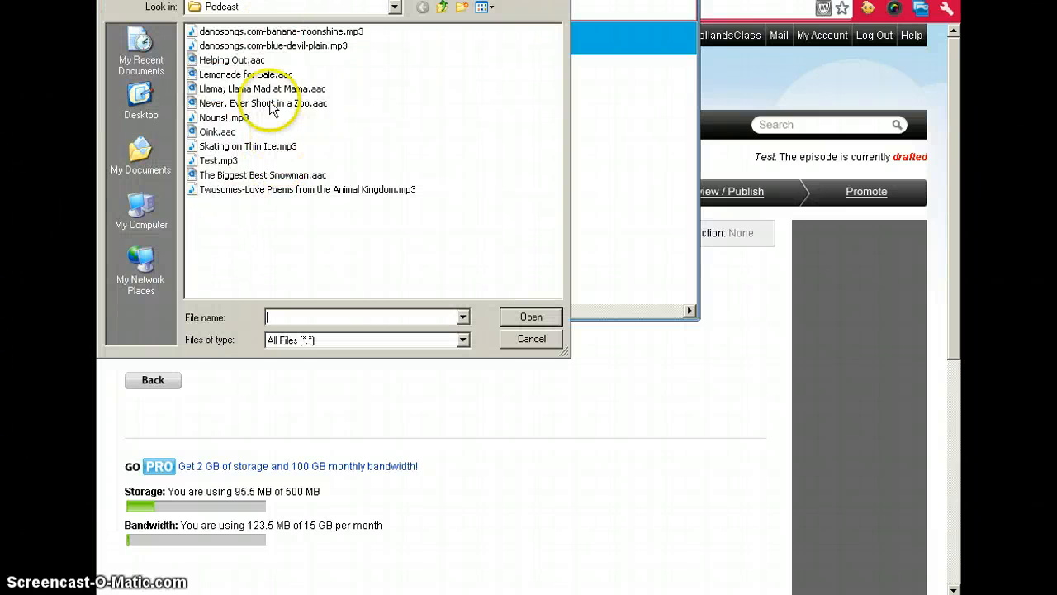
{"action": "left_click", "coordinate": [213, 162]}
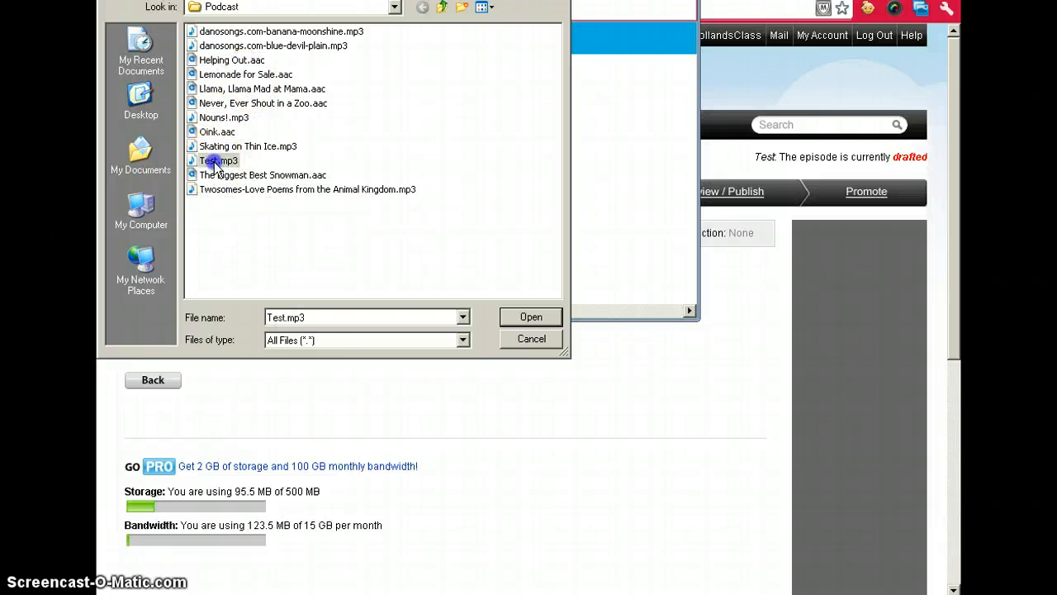
{"action": "left_click", "coordinate": [520, 321]}
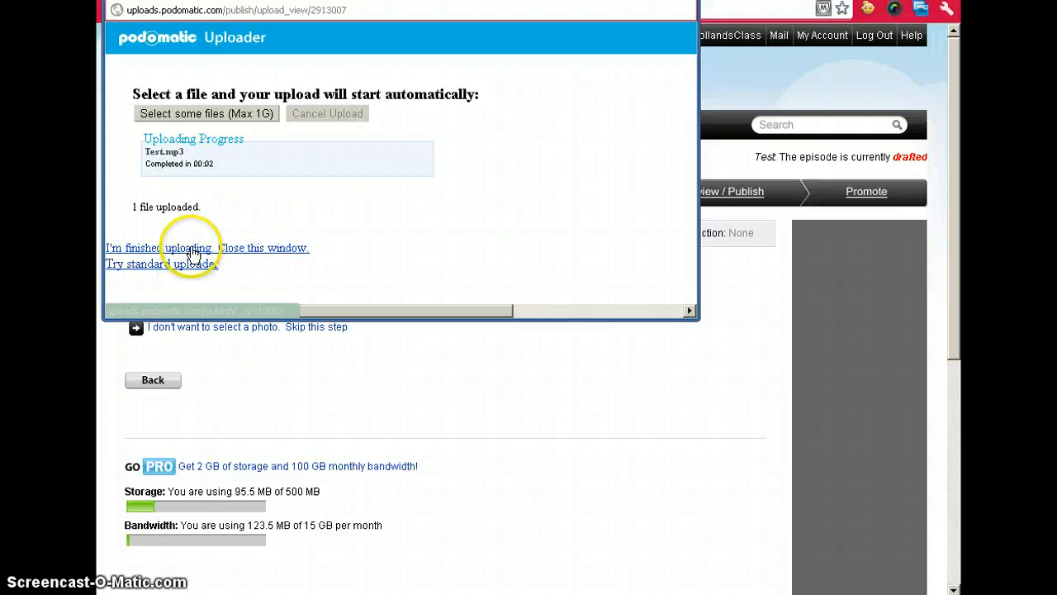
{"action": "left_click", "coordinate": [191, 249]}
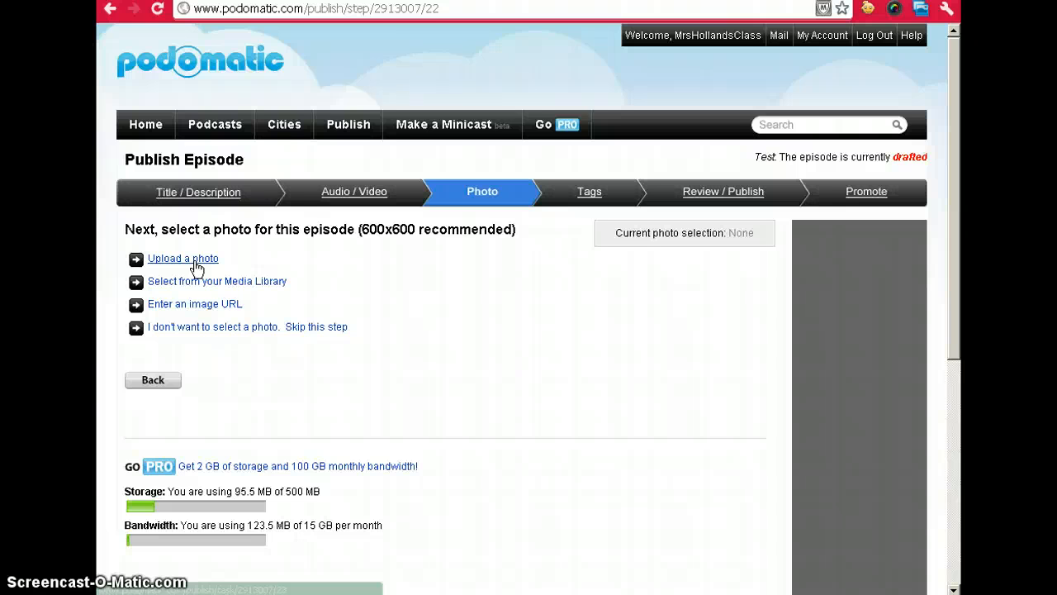
- Try uploading 100_0105.jpg as the episode photo, then return after the too-large error
{"action": "left_click", "coordinate": [195, 262]}
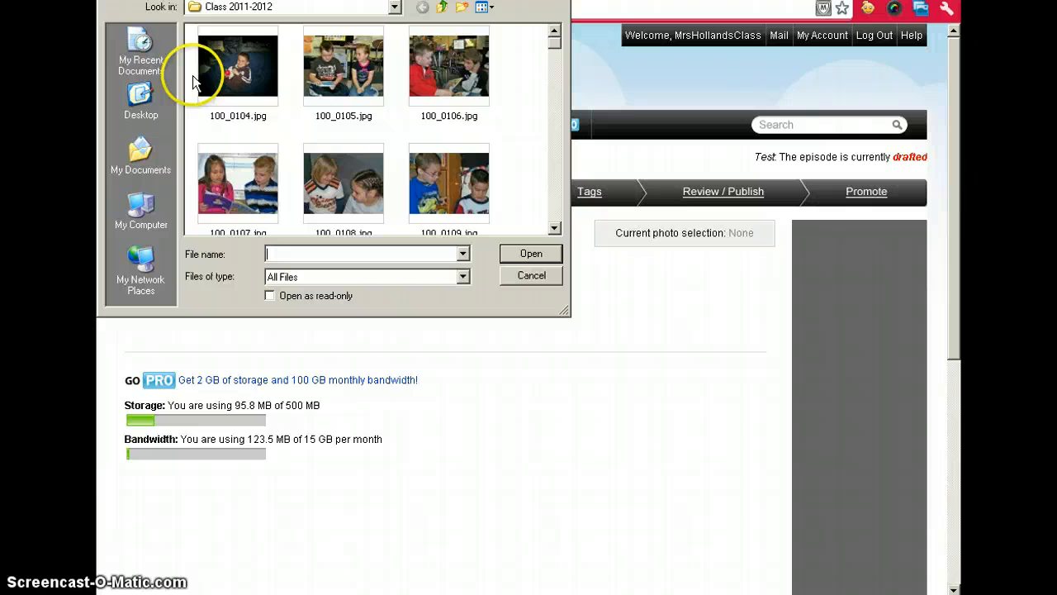
{"action": "left_click", "coordinate": [342, 63]}
{"action": "left_click", "coordinate": [528, 254]}
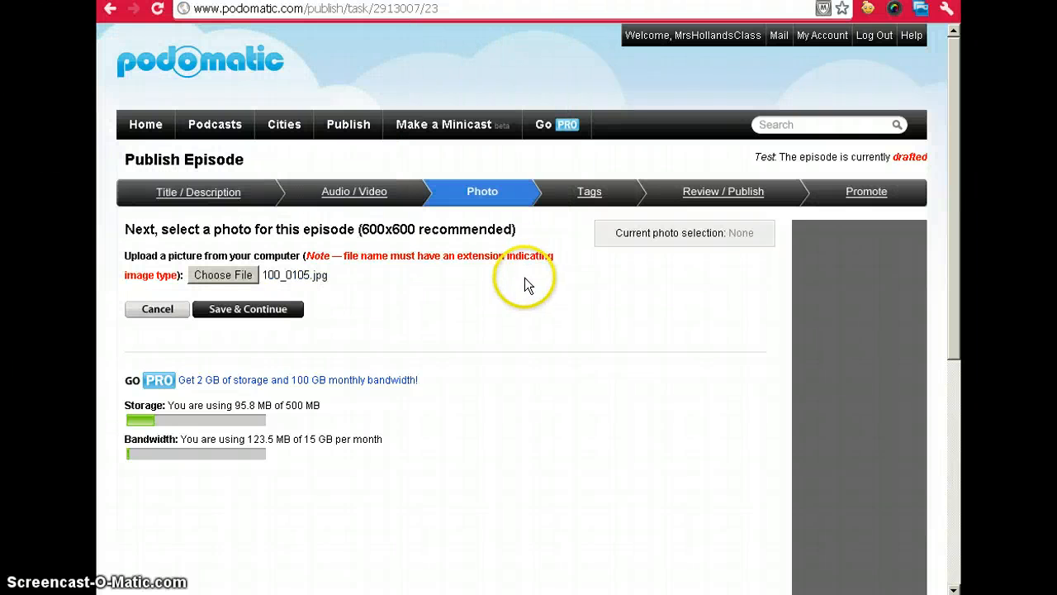
{"action": "left_click", "coordinate": [252, 320]}
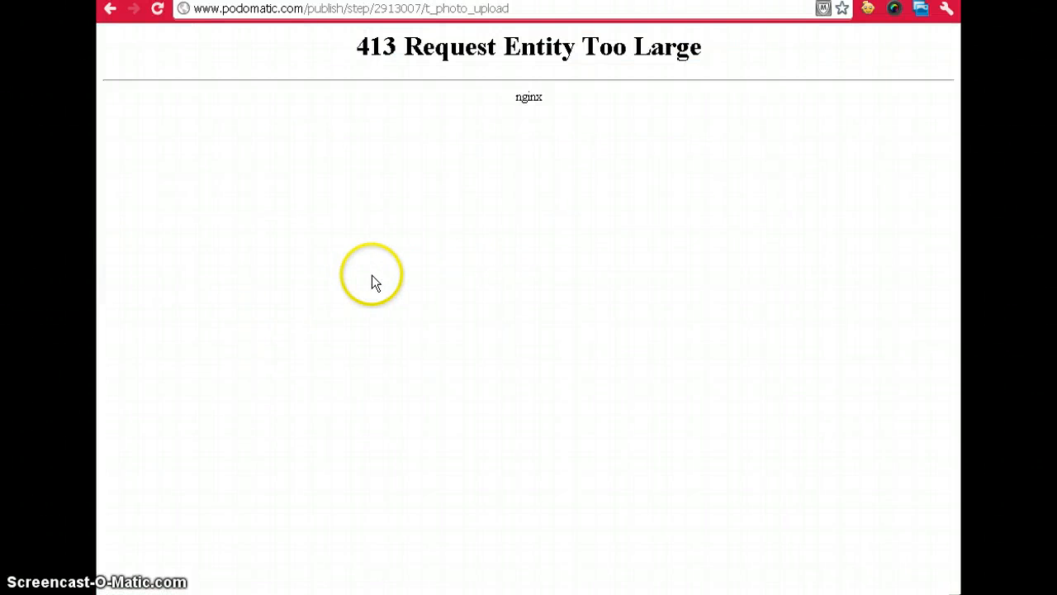
{"action": "left_click", "coordinate": [111, 10]}
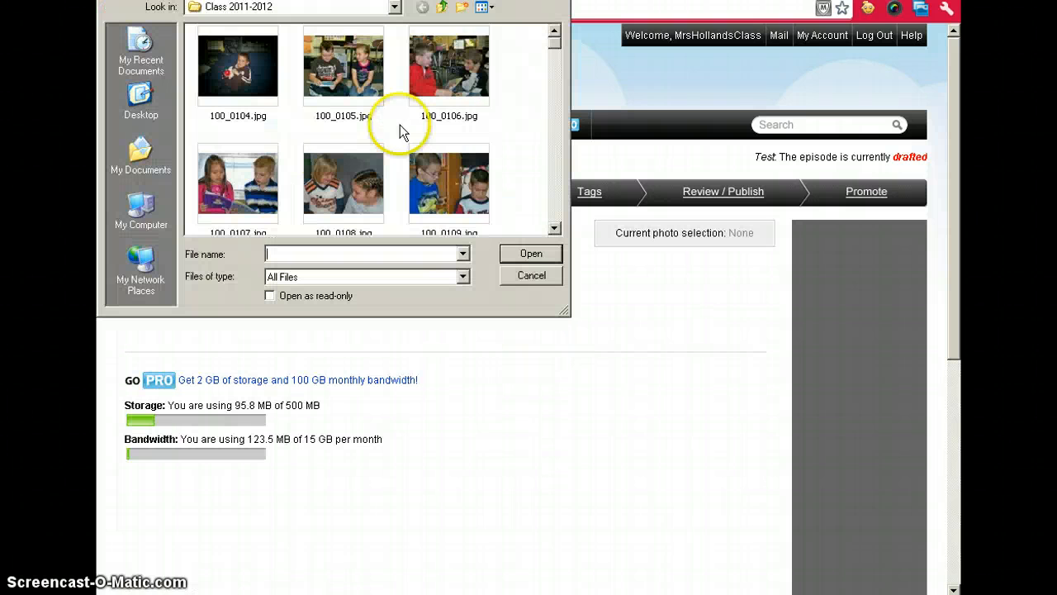
- Upload My class!.jpg as the episode photo instead and continue to tags
{"action": "scroll", "coordinate": [499, 132], "scroll_direction": "down", "scroll_amount": 15}
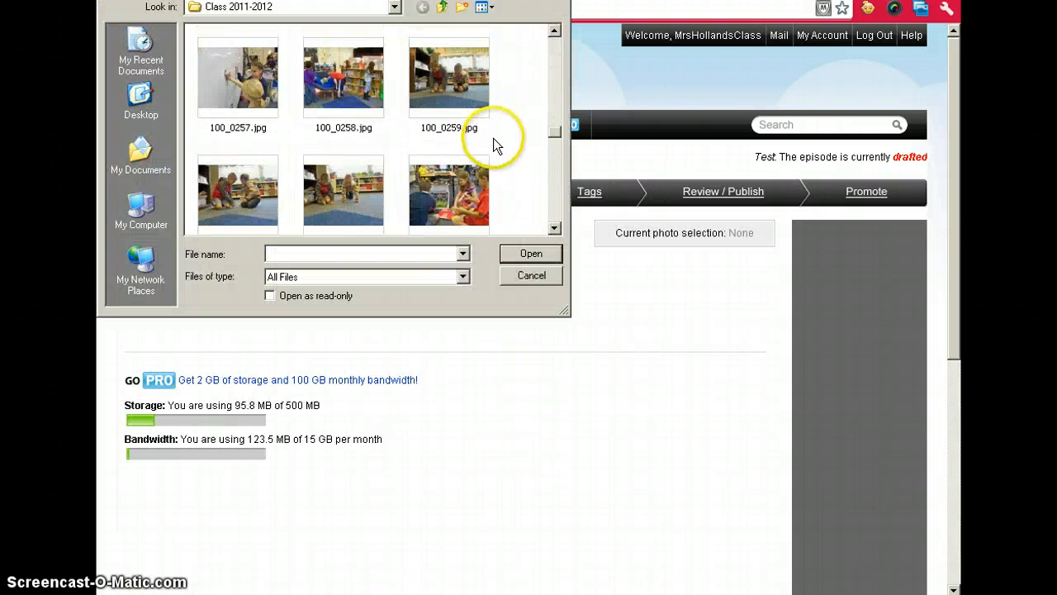
{"action": "scroll", "coordinate": [493, 146], "scroll_direction": "down", "scroll_amount": 15}
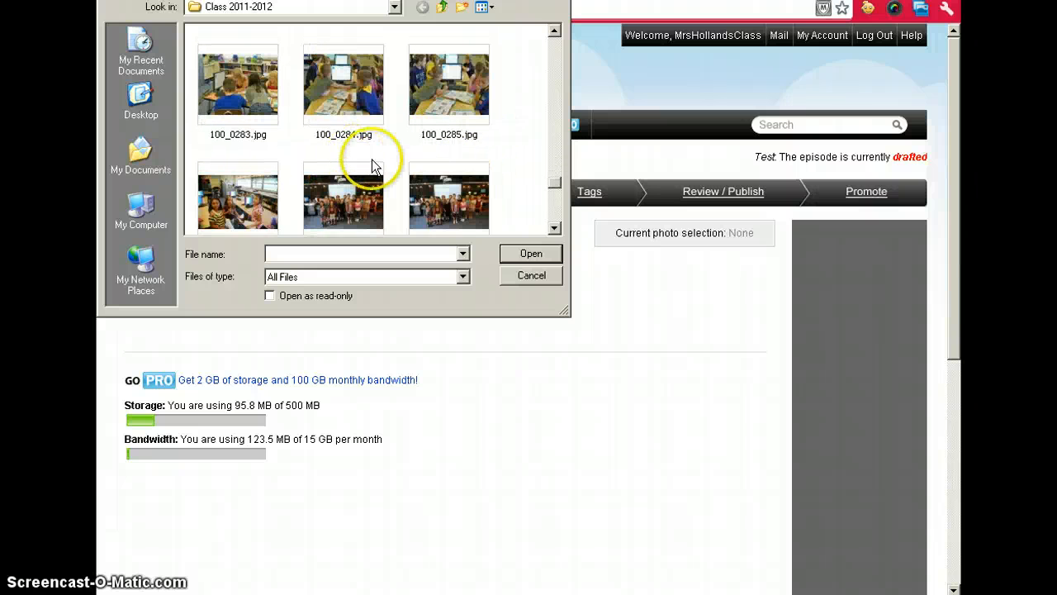
{"action": "scroll", "coordinate": [370, 180], "scroll_direction": "down", "scroll_amount": 10}
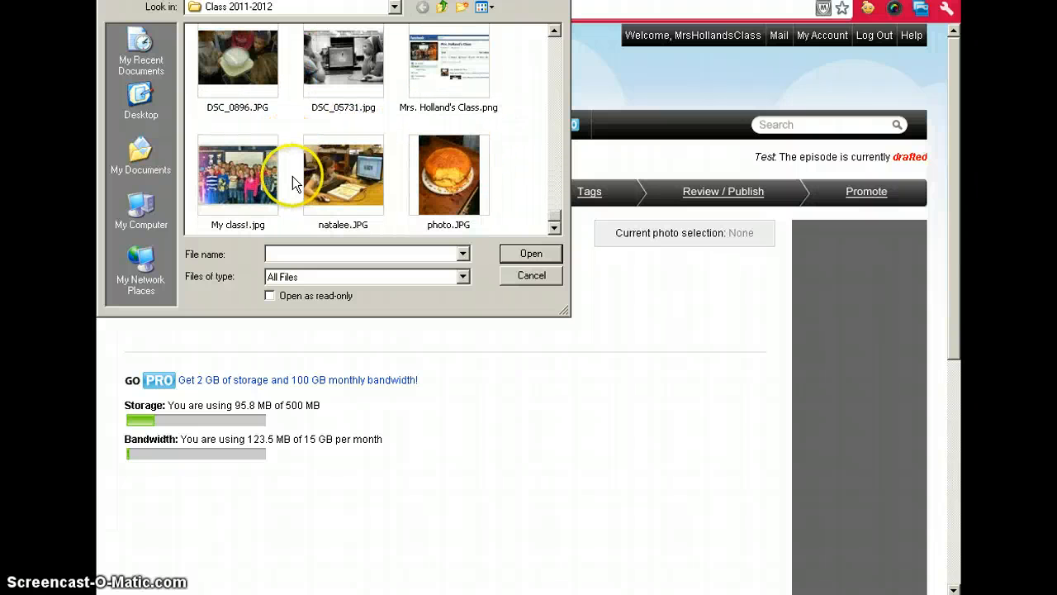
{"action": "left_click", "coordinate": [245, 181]}
{"action": "left_click", "coordinate": [531, 254]}
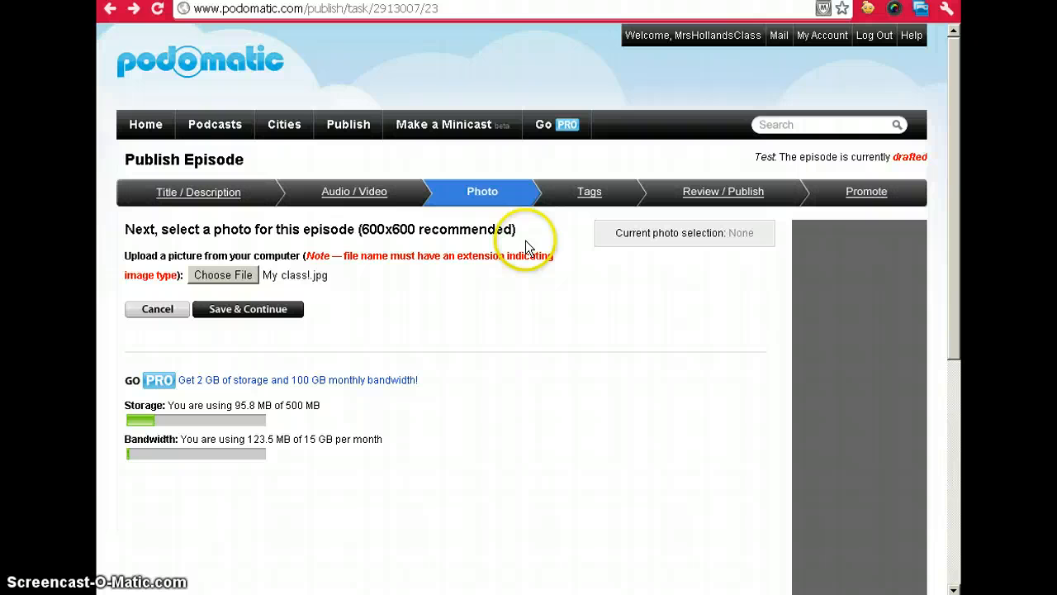
{"action": "left_click", "coordinate": [239, 311]}
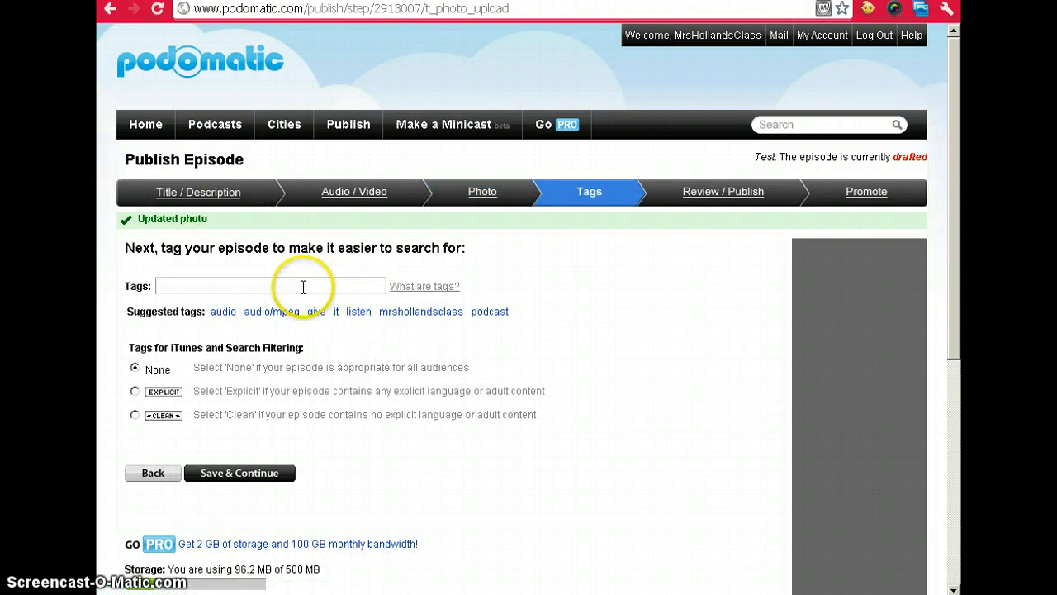
- Tag the episode 'nouns education' and continue to the Review / Publish step
{"action": "left_click", "coordinate": [303, 287]}
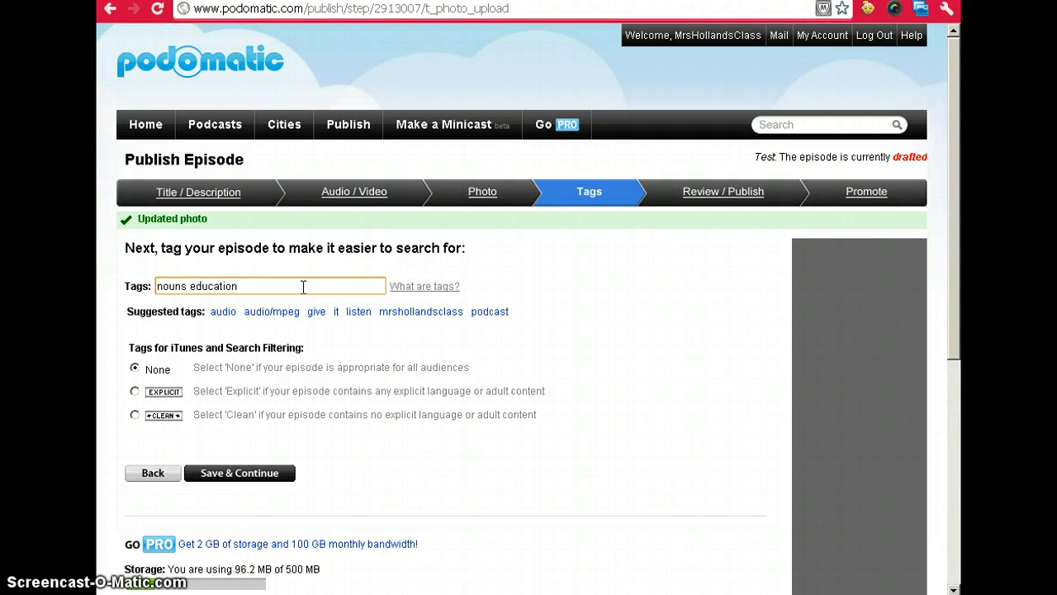
{"action": "left_click", "coordinate": [258, 477]}
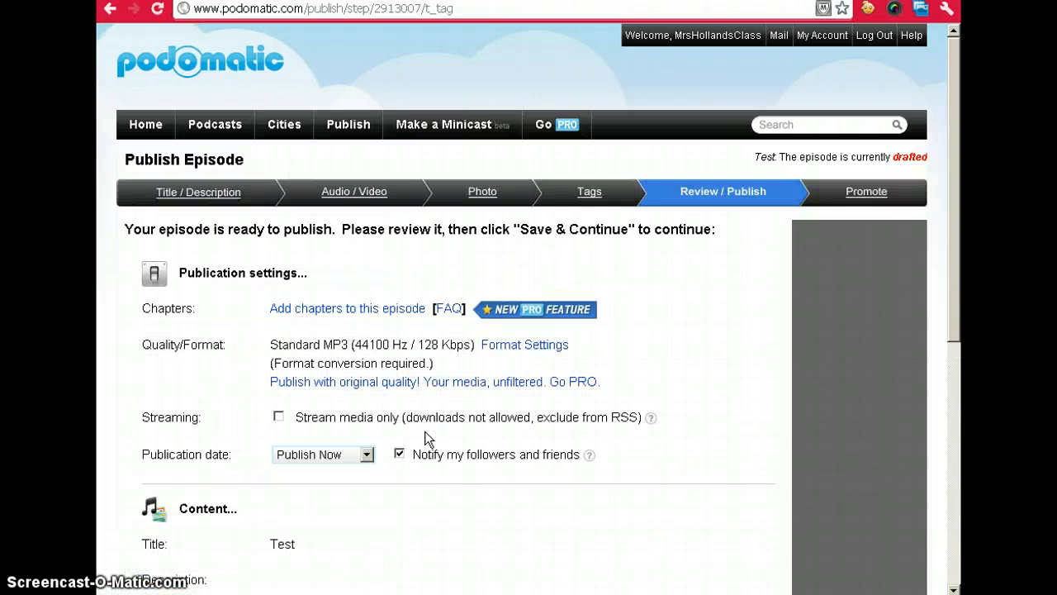
{"action": "scroll", "coordinate": [427, 429], "scroll_direction": "down", "scroll_amount": 3}
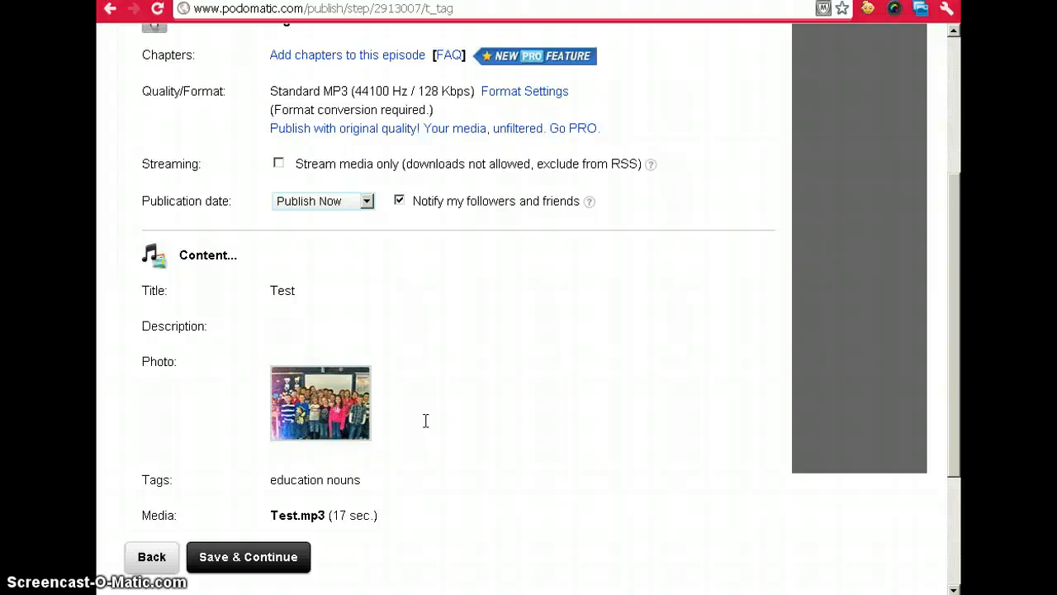
{"action": "scroll", "coordinate": [504, 298], "scroll_direction": "down", "scroll_amount": 1}
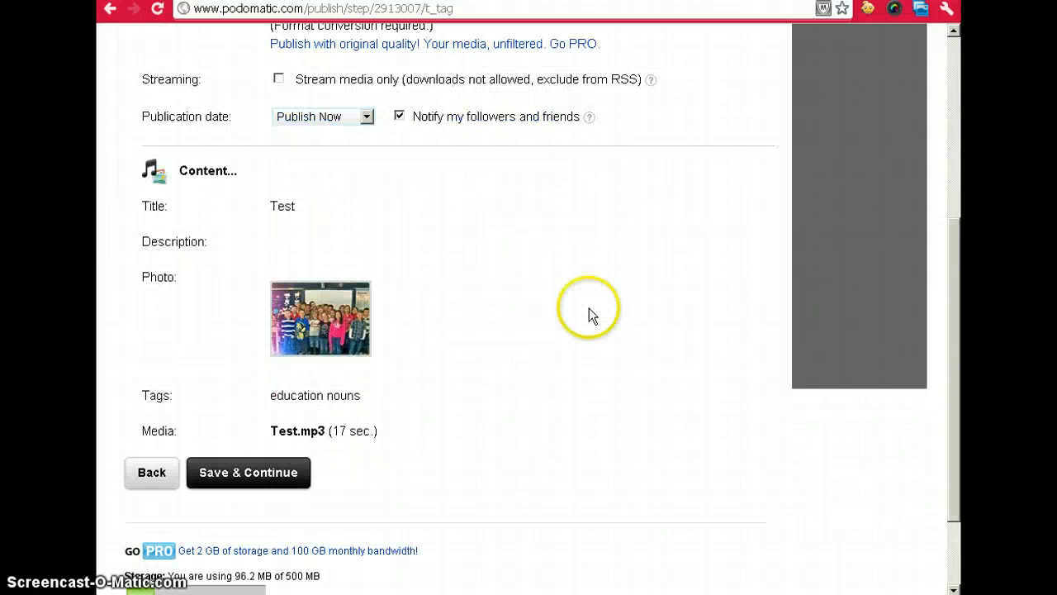